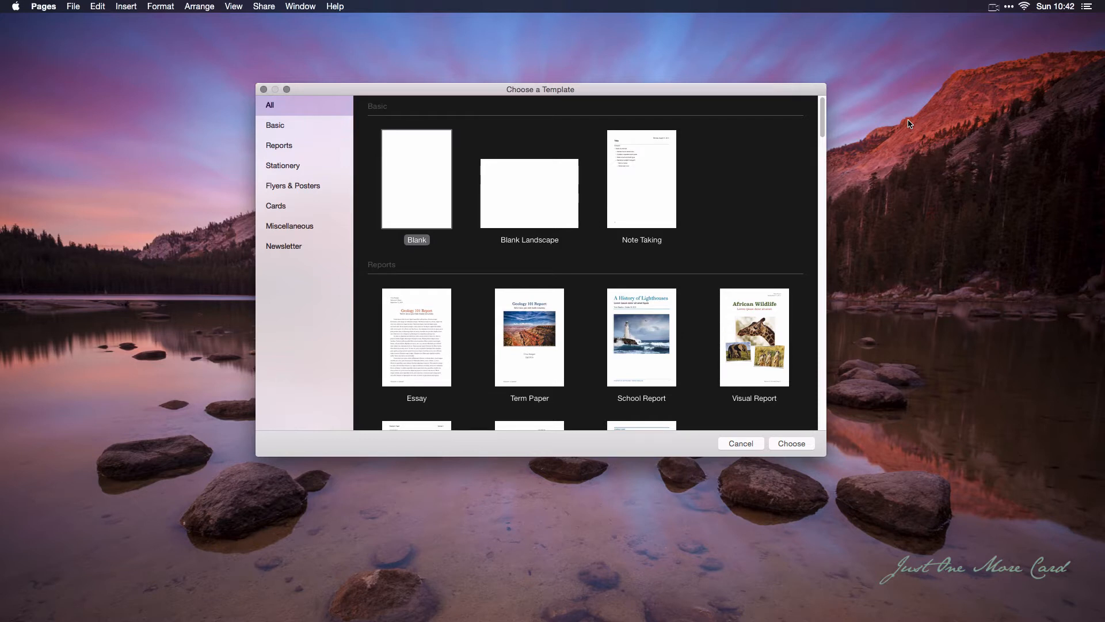
Step: Create a new document from the Blank template and show the rulers in a widened window
left_click_drag(587, 93, 585, 94)
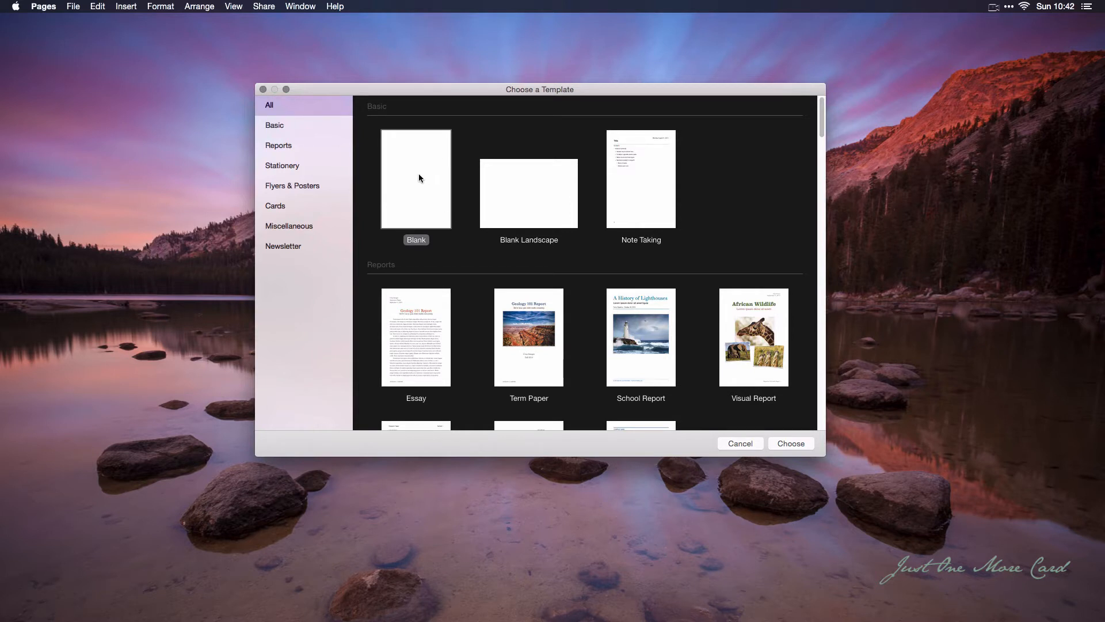
left_click(788, 443)
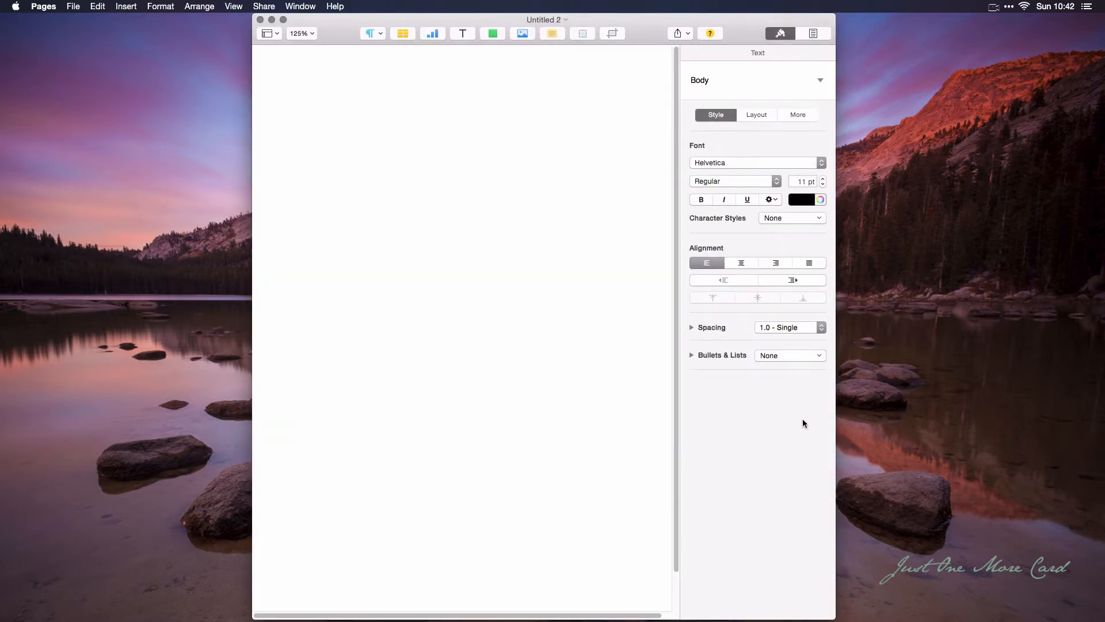
left_click(233, 6)
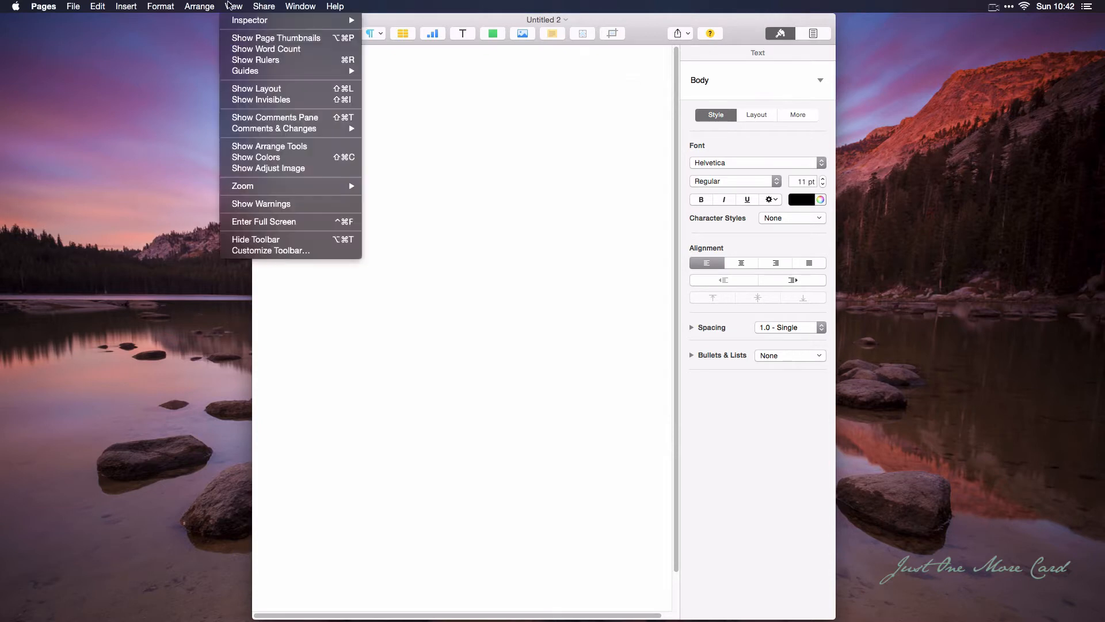
left_click(309, 61)
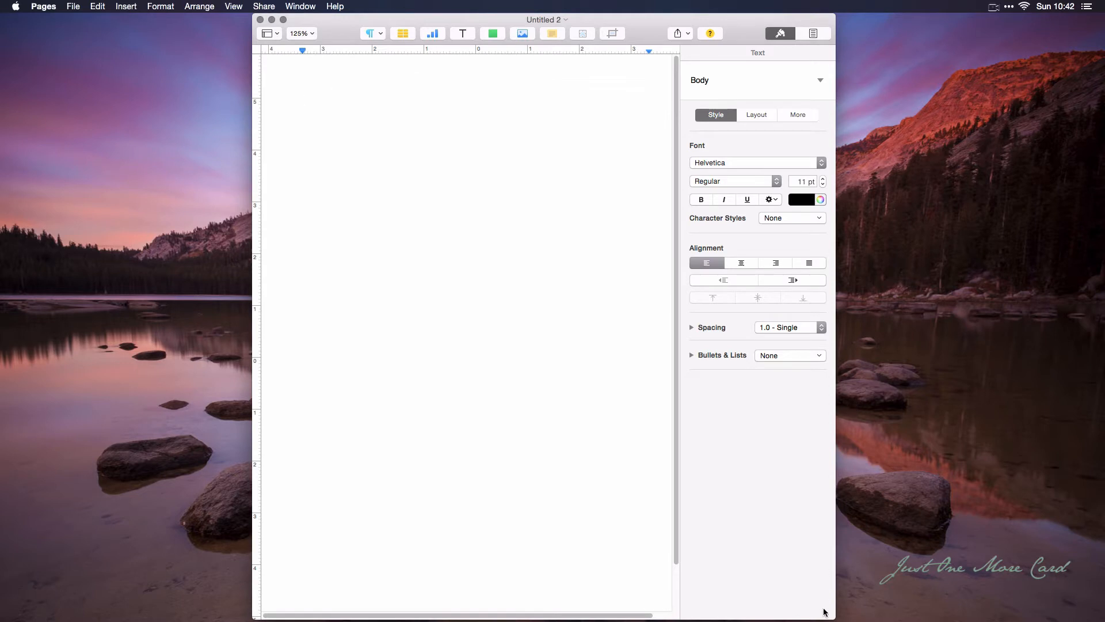
left_click_drag(836, 619, 948, 619)
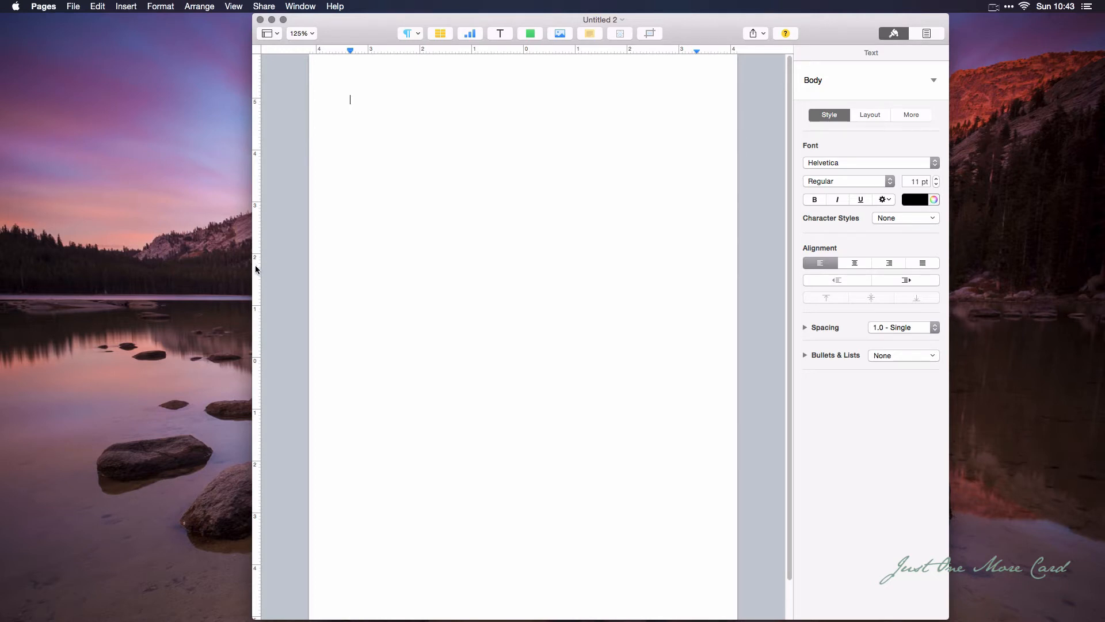
Step: Add a vertical and a horizontal guide at the rulers' zero marks to divide the page into four quarters
left_click_drag(256, 269, 522, 300)
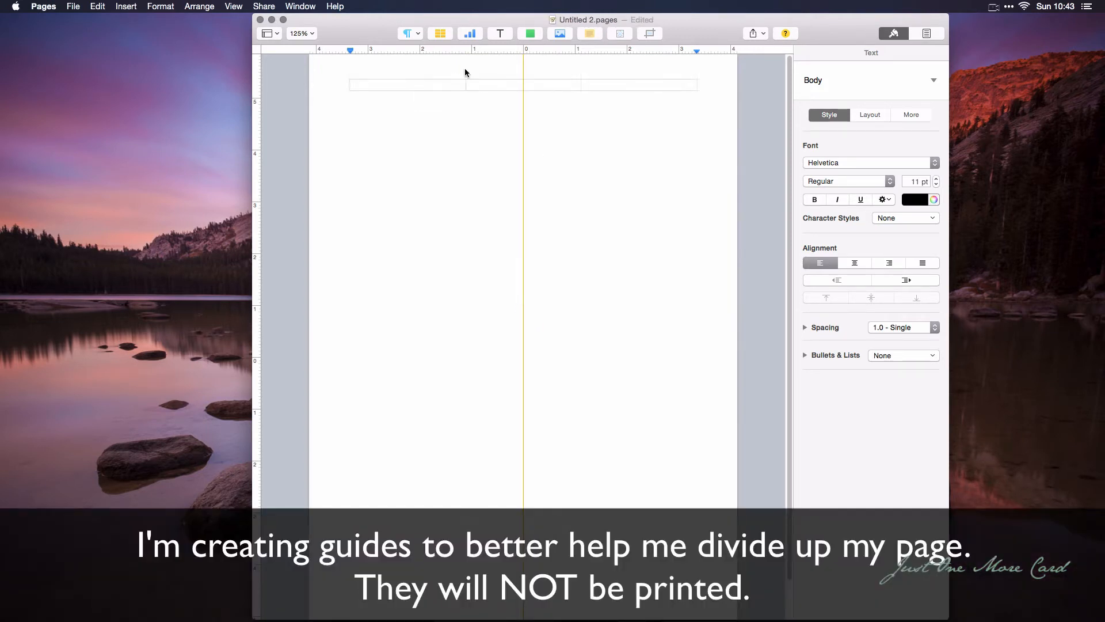
left_click(471, 48)
left_click_drag(472, 50, 464, 87)
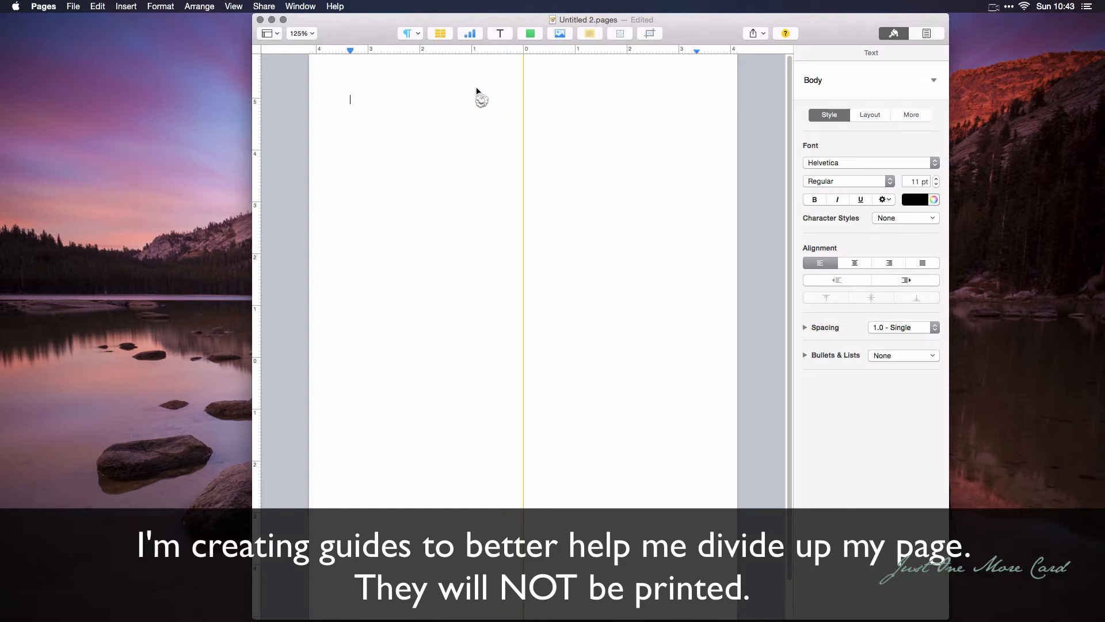
mouse_move(600, 47)
left_mouse_down()
mouse_move(600, 172)
mouse_move(599, 48)
left_mouse_up()
mouse_move(275, 48)
left_mouse_down()
mouse_move(276, 68)
mouse_move(278, 41)
left_mouse_up()
left_click_drag(284, 50, 388, 357)
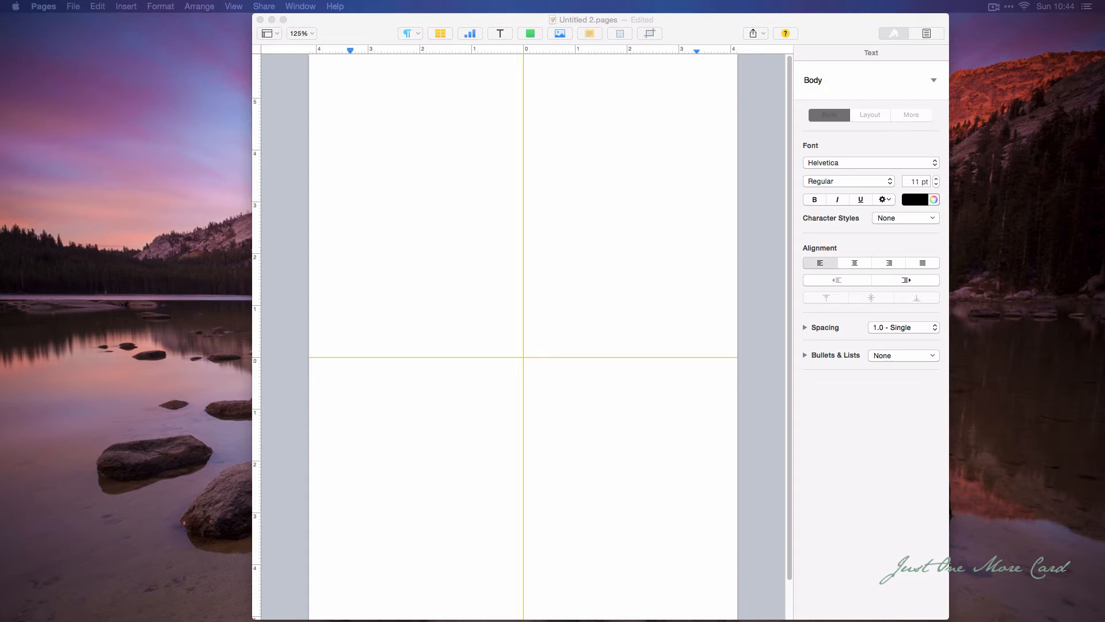
Step: Add the image of the mouse reading in an armchair to the page, resting just above the horizontal guide
left_click_drag(1, 167, 511, 259)
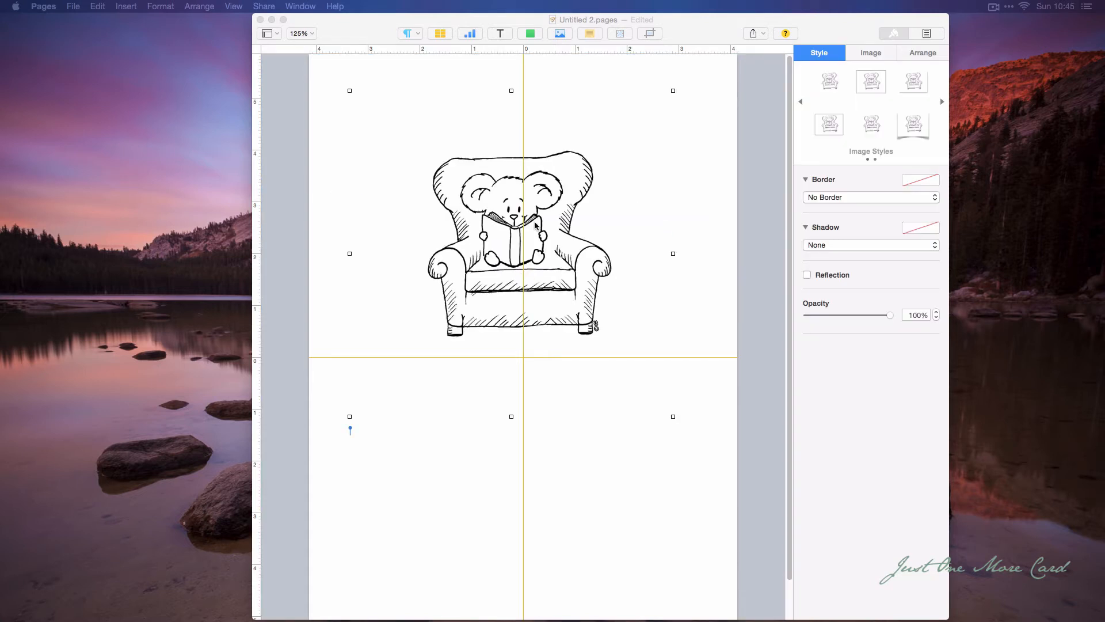
left_click_drag(545, 191, 566, 202)
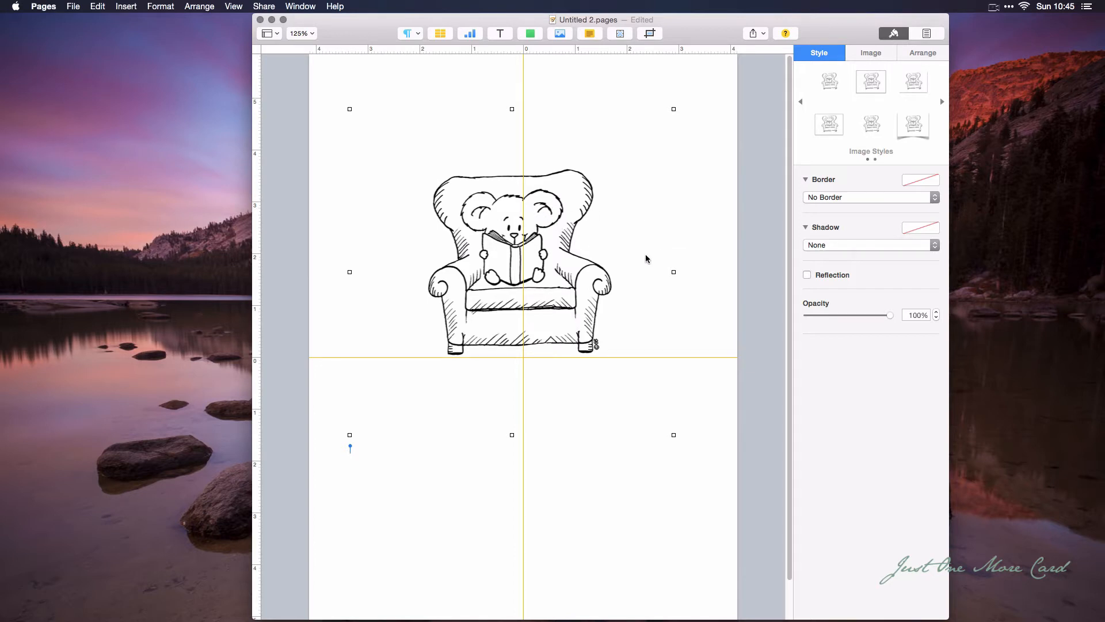
mouse_move(601, 279)
left_mouse_down()
mouse_move(583, 275)
mouse_move(598, 282)
left_mouse_up()
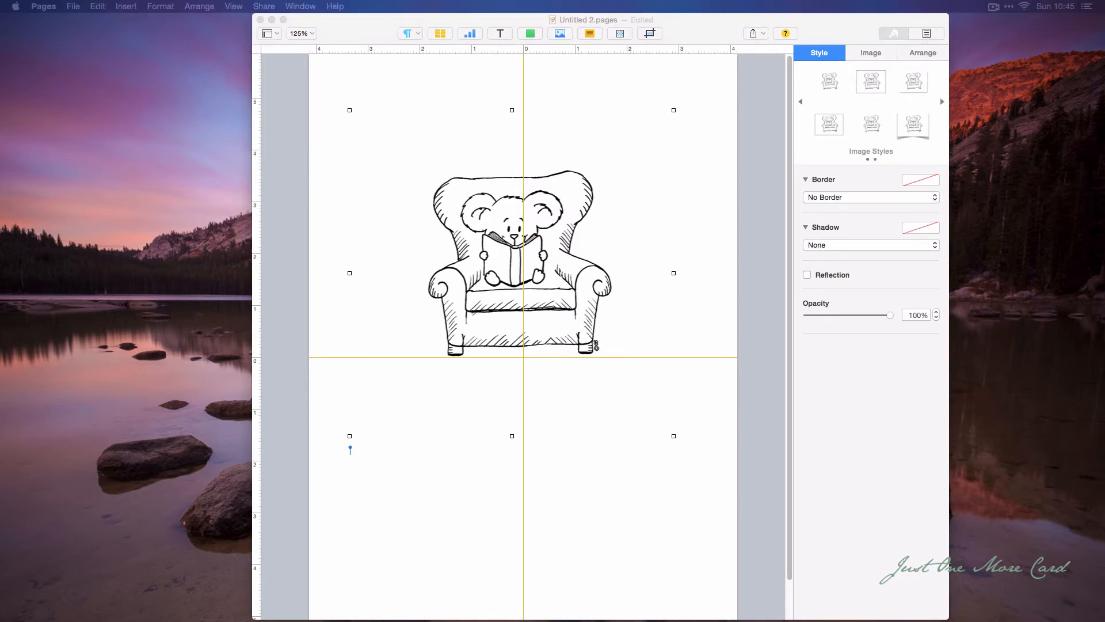
Step: Add the Santa hat image over the armchair and make its white background transparent with Instant Alpha
left_click_drag(596, 346, 492, 357)
left_click_drag(488, 403, 474, 296)
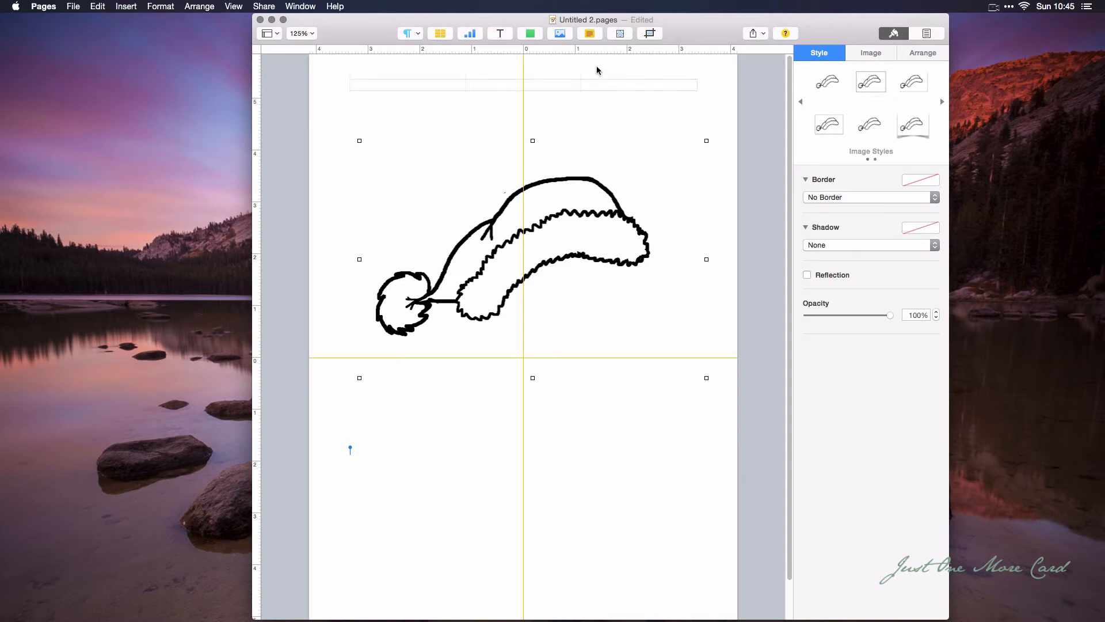
left_click(620, 34)
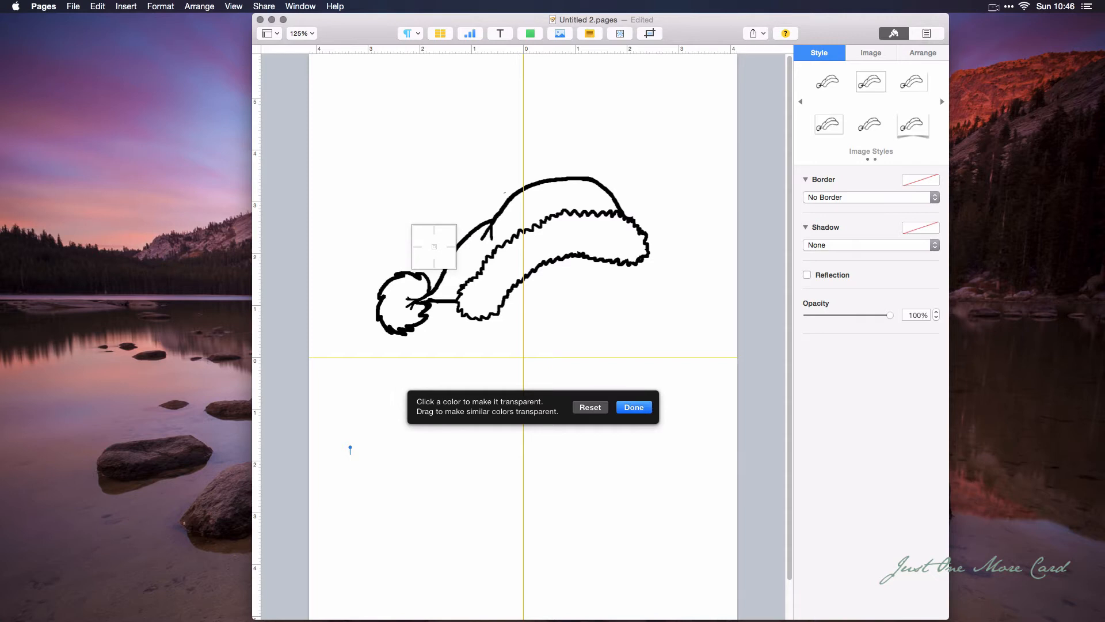
left_click_drag(432, 246, 433, 275)
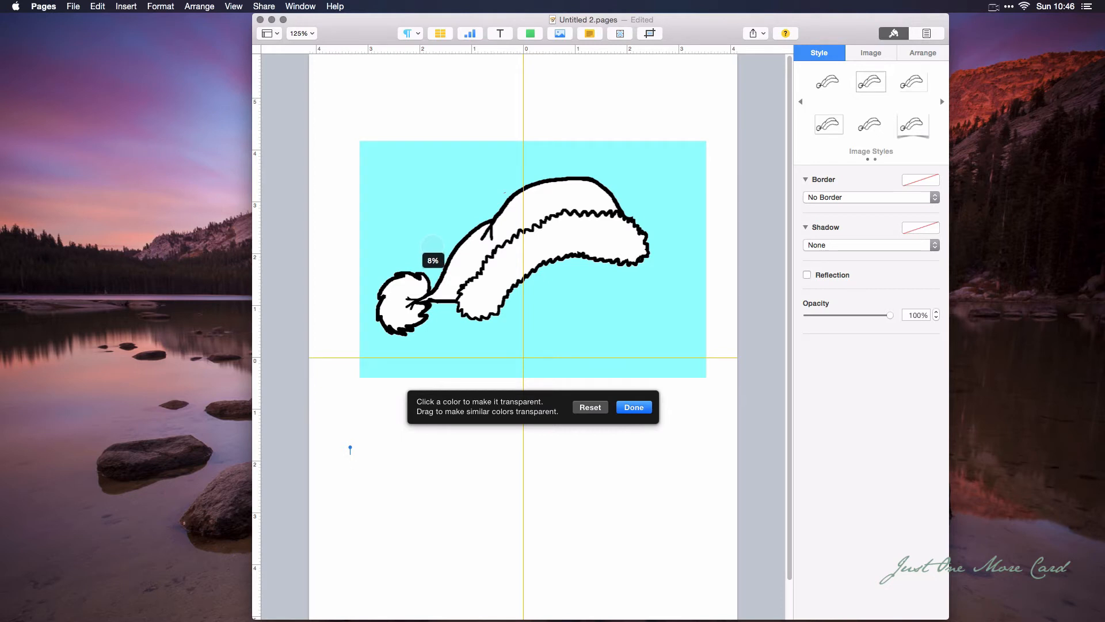
left_click_drag(432, 245, 433, 248)
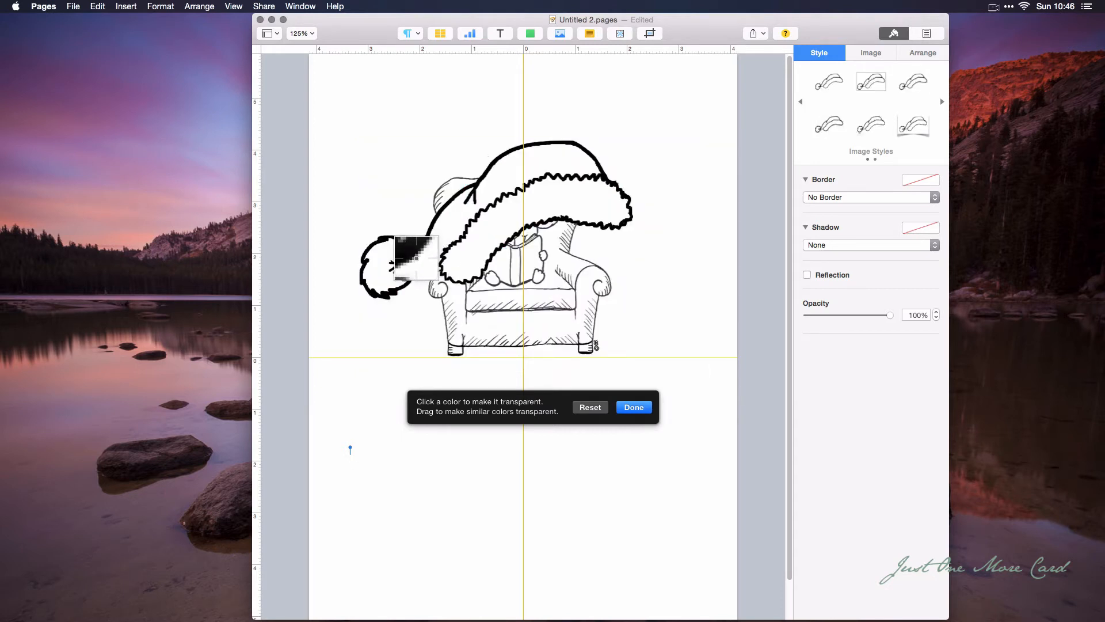
left_click(634, 408)
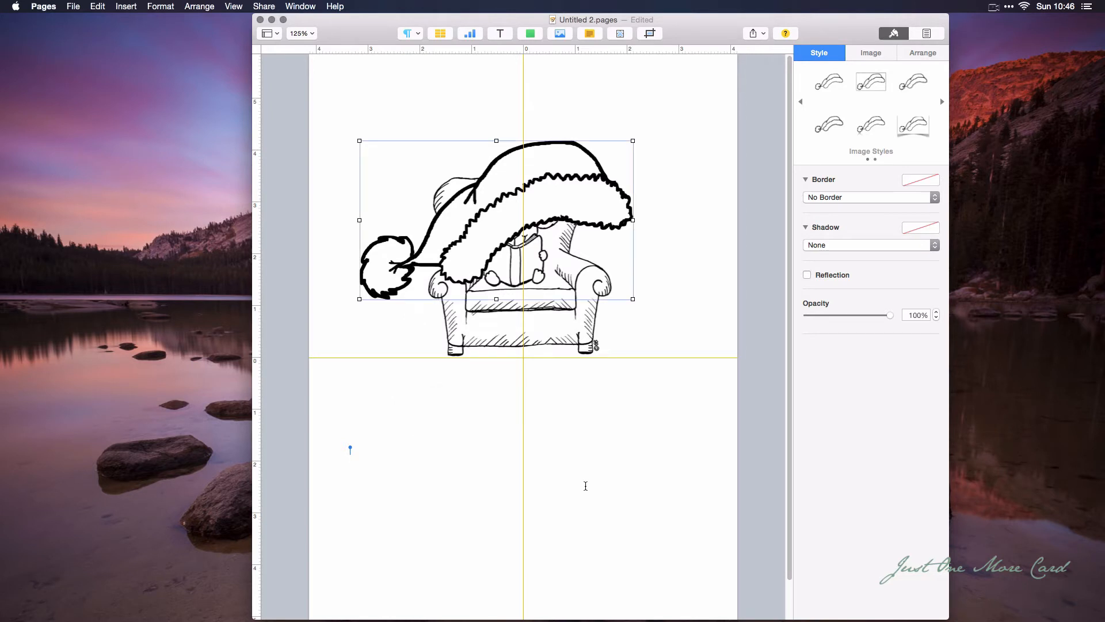
Step: Move the hat into the lower half of the page and the armchair image into the upper-left quarter
left_click_drag(579, 197, 577, 414)
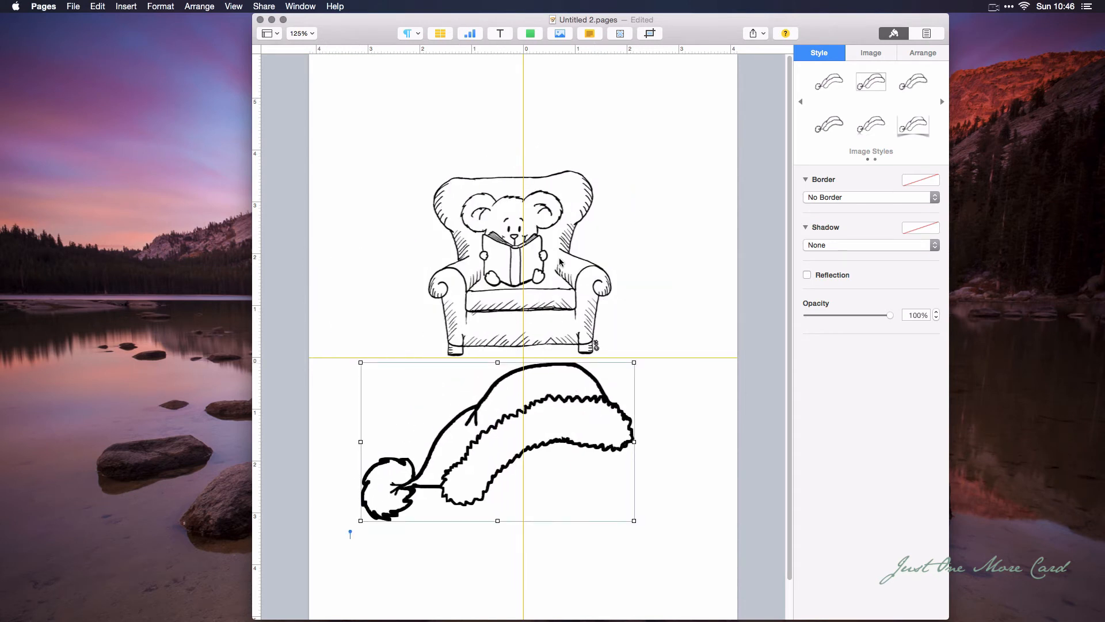
mouse_move(497, 291)
left_mouse_down()
mouse_move(410, 258)
mouse_move(413, 226)
mouse_move(417, 240)
mouse_move(435, 231)
mouse_move(410, 258)
mouse_move(496, 251)
mouse_move(455, 277)
left_mouse_up()
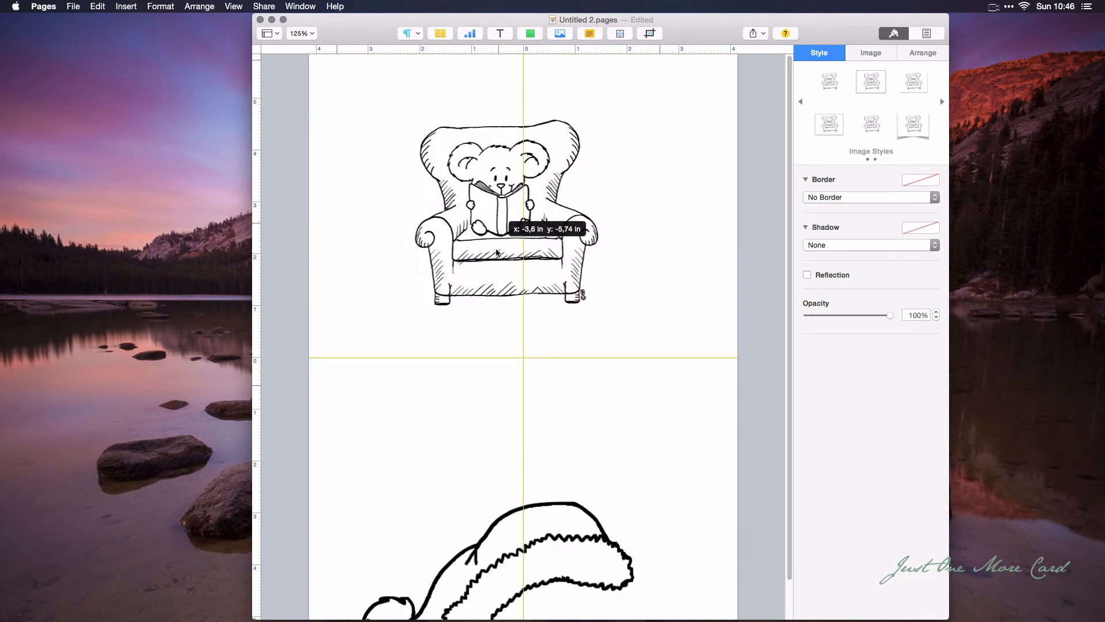
left_click_drag(477, 453, 494, 521)
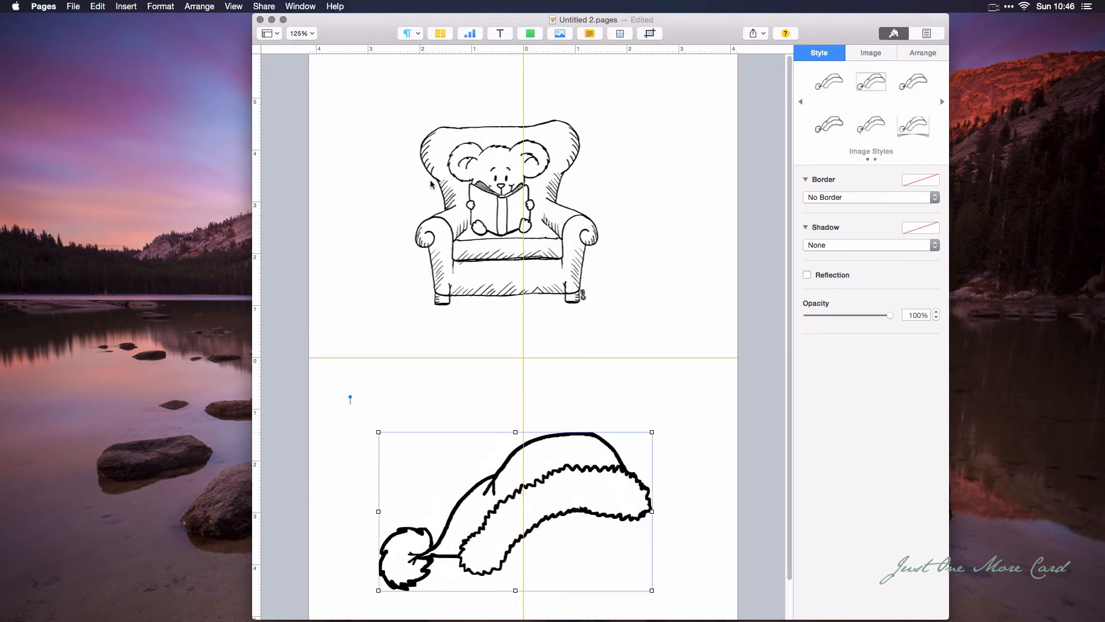
mouse_move(498, 220)
left_mouse_down()
mouse_move(485, 219)
mouse_move(582, 217)
mouse_move(402, 217)
mouse_move(411, 226)
left_mouse_up()
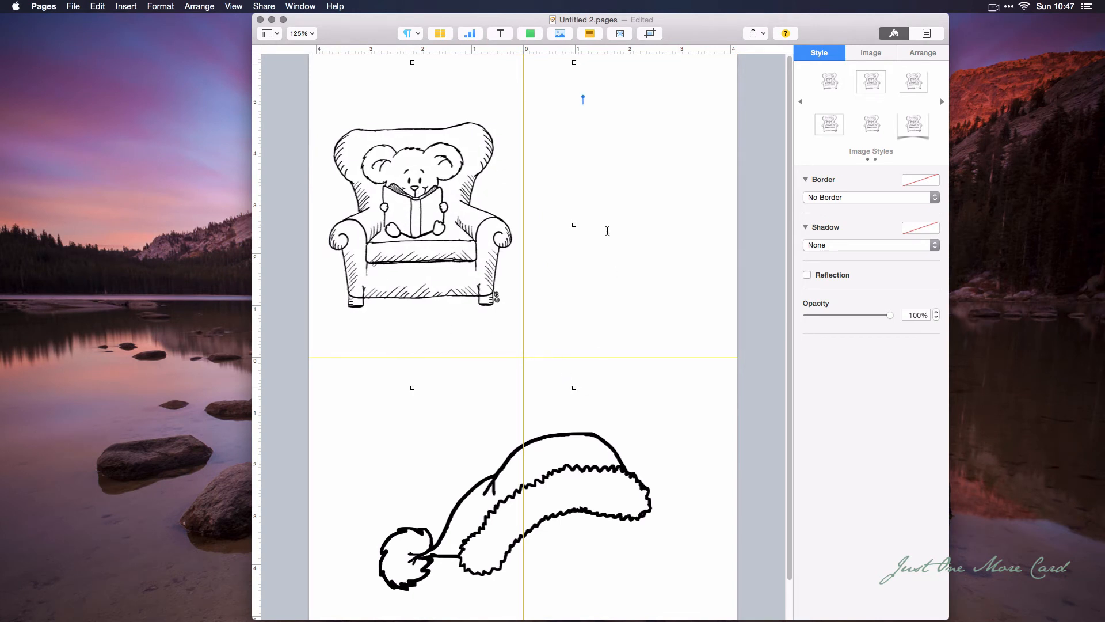
Step: Scale down the armchair image until it fits the page's upper-left quarter and centre the drawing there
mouse_move(574, 388)
left_mouse_down()
mouse_move(574, 343)
mouse_move(471, 277)
mouse_move(599, 369)
mouse_move(521, 344)
mouse_move(624, 383)
mouse_move(543, 360)
mouse_move(573, 374)
left_mouse_up()
mouse_move(406, 376)
left_mouse_down()
mouse_move(414, 305)
mouse_move(406, 407)
mouse_move(406, 385)
left_mouse_up()
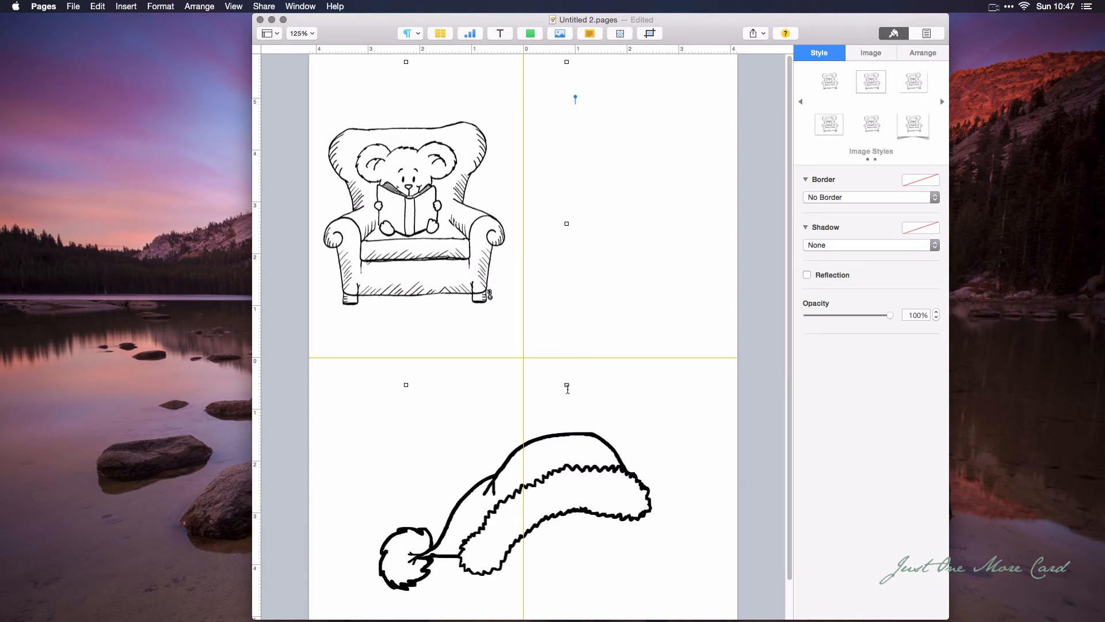
left_click_drag(567, 385, 546, 362)
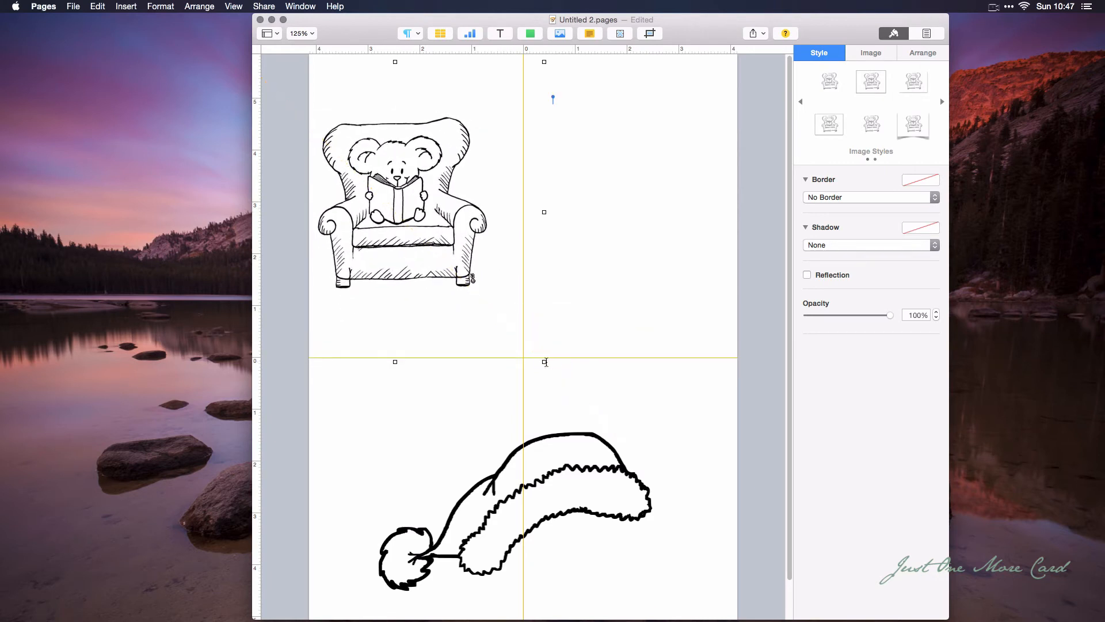
mouse_move(542, 363)
left_mouse_down()
mouse_move(518, 329)
mouse_move(484, 305)
mouse_move(535, 354)
mouse_move(464, 302)
mouse_move(518, 348)
mouse_move(525, 334)
mouse_move(460, 287)
mouse_move(545, 363)
left_mouse_up()
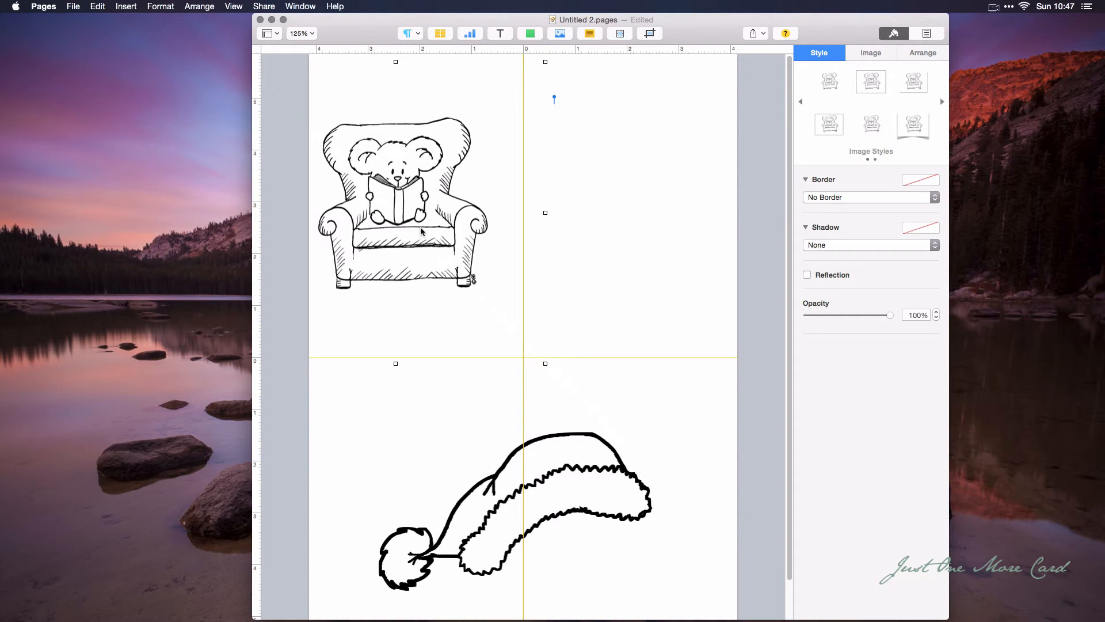
mouse_move(401, 245)
left_mouse_down()
mouse_move(426, 273)
mouse_move(416, 256)
mouse_move(412, 277)
mouse_move(417, 243)
left_mouse_up()
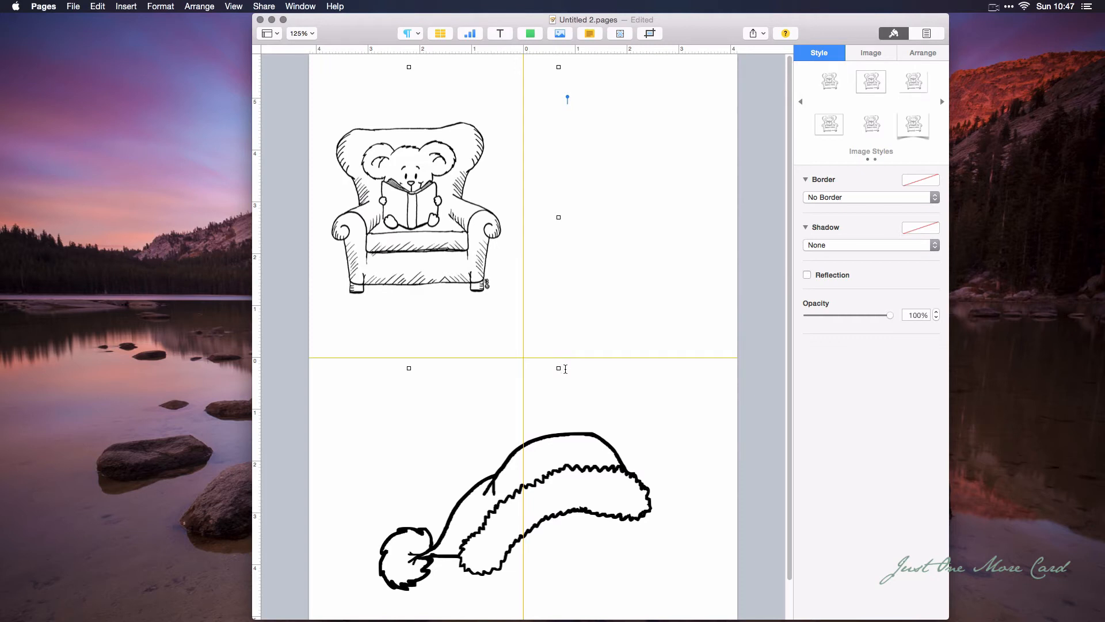
left_click(561, 367)
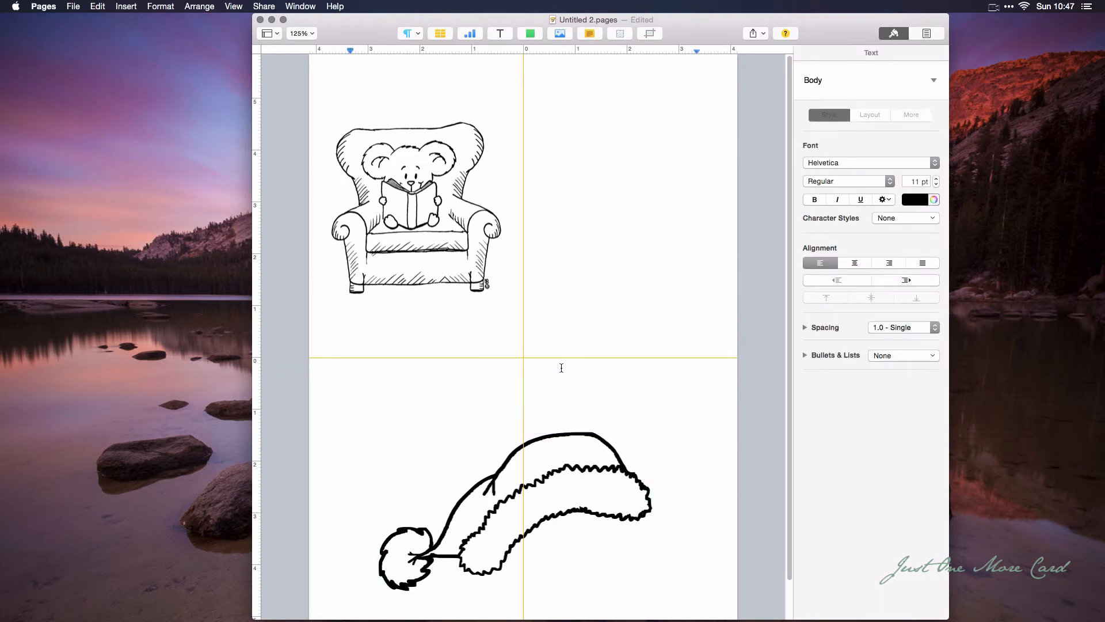
left_click(419, 261)
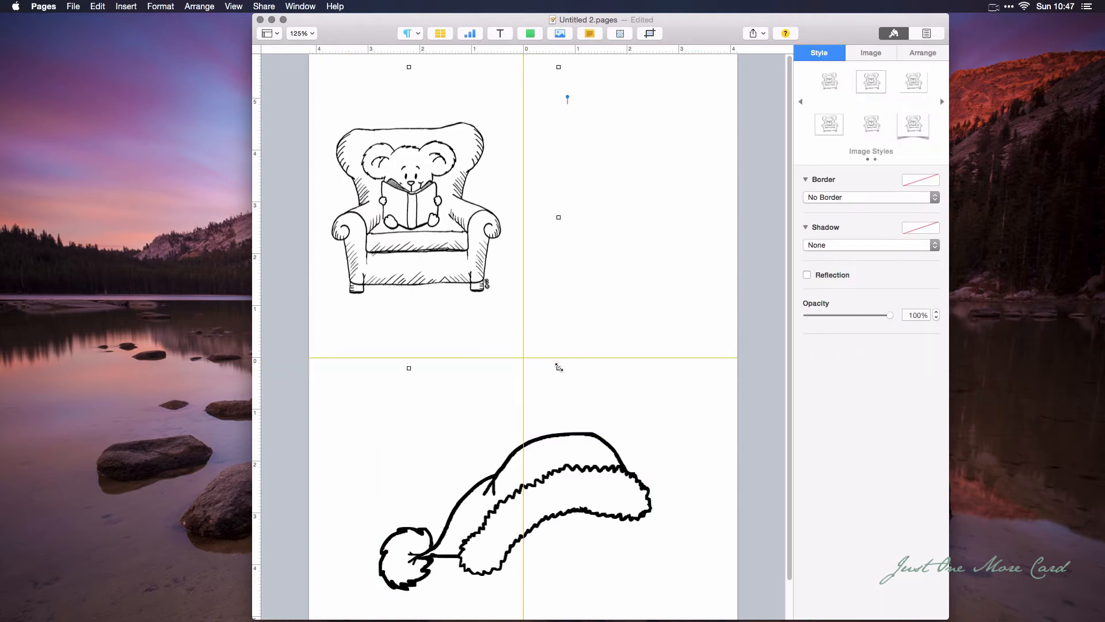
left_click_drag(559, 367, 476, 285)
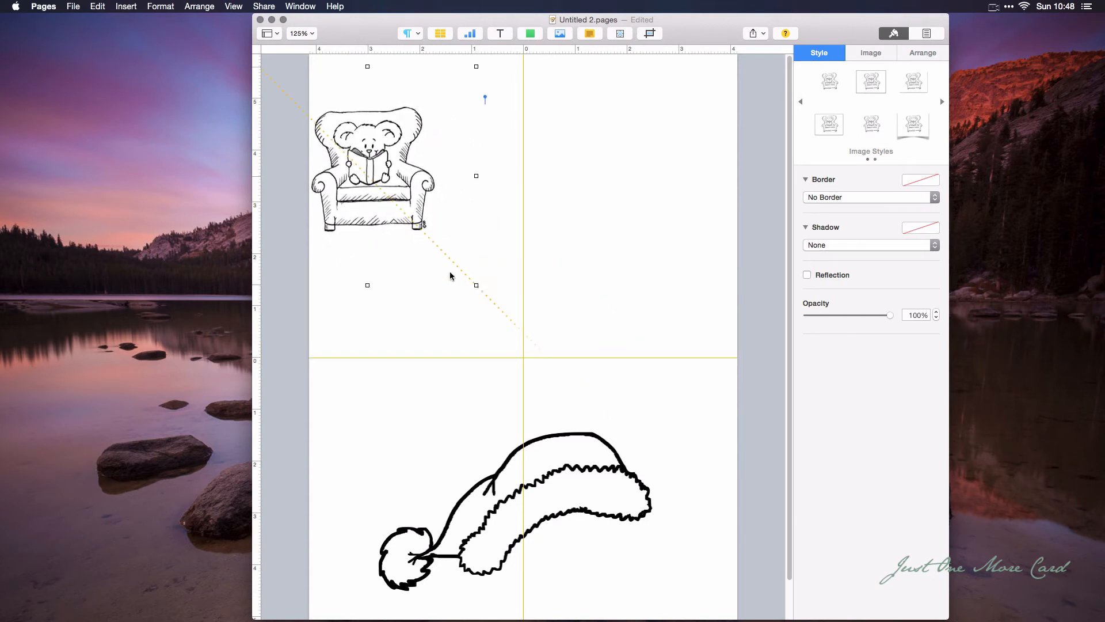
left_click_drag(377, 202, 421, 211)
left_click(602, 275)
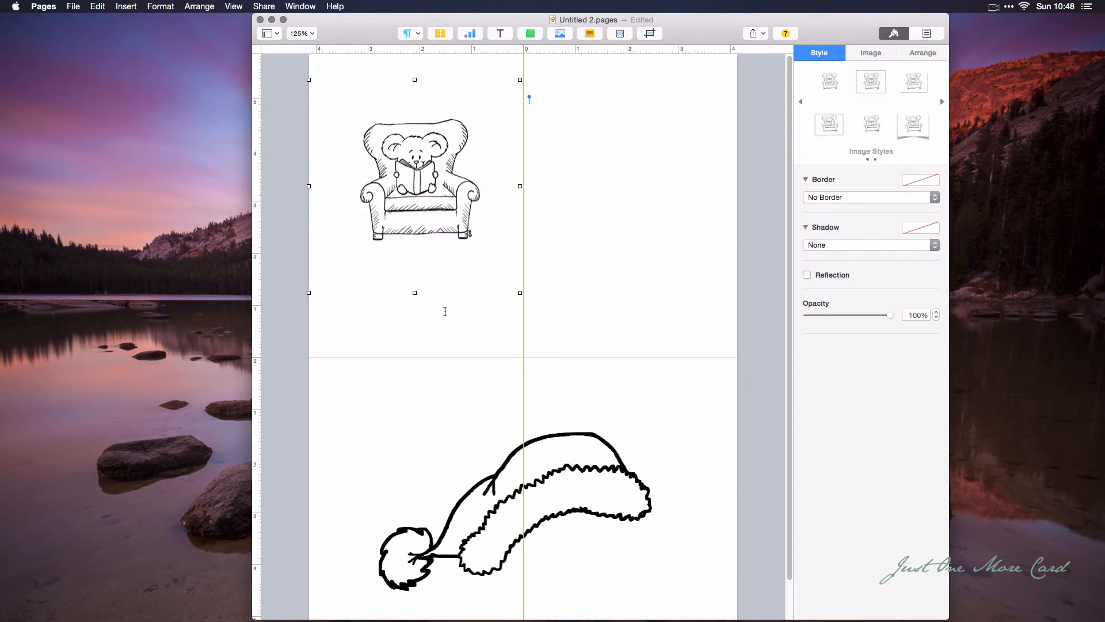
left_click_drag(424, 221, 405, 223)
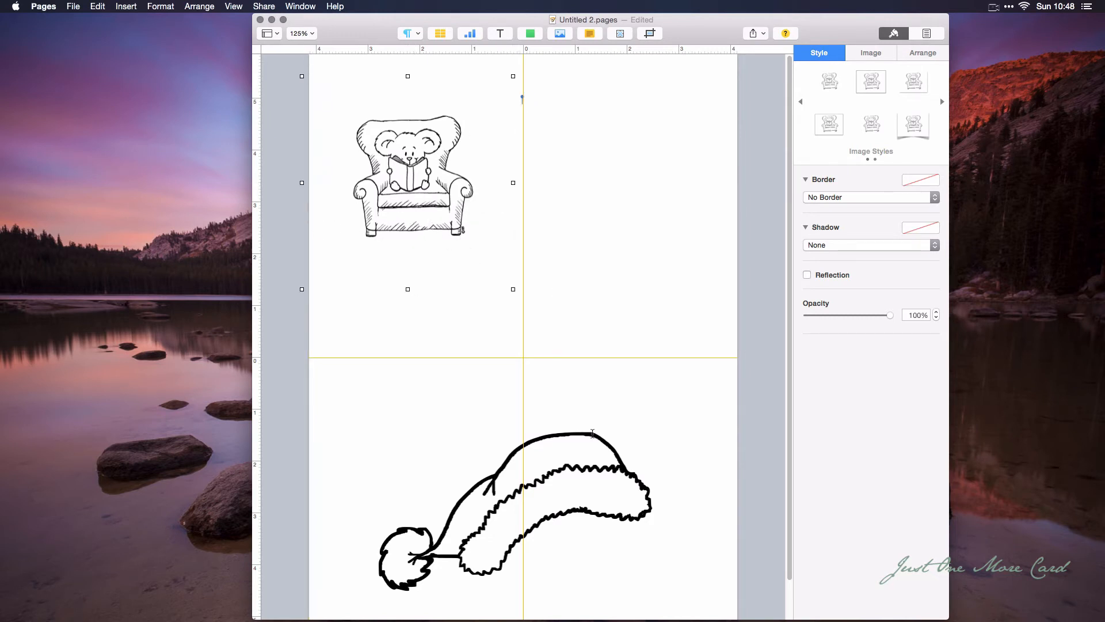
Step: Shrink the Santa hat and place it on the mouse's head at about x -3.25 in, y -4.62 in
left_click_drag(593, 489, 565, 189)
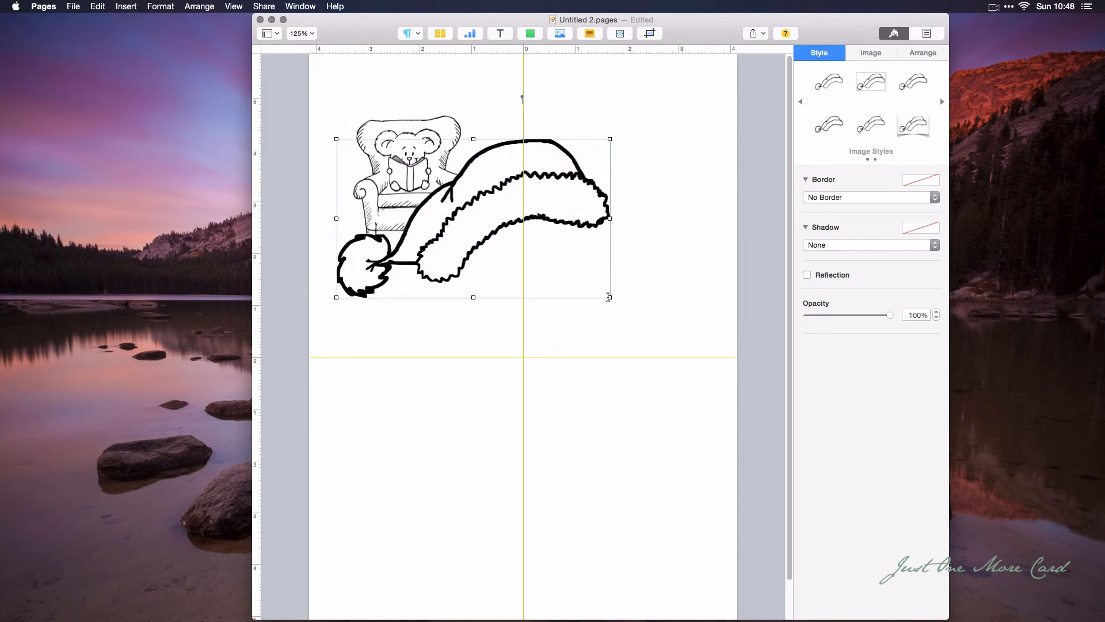
left_click_drag(609, 297, 399, 133)
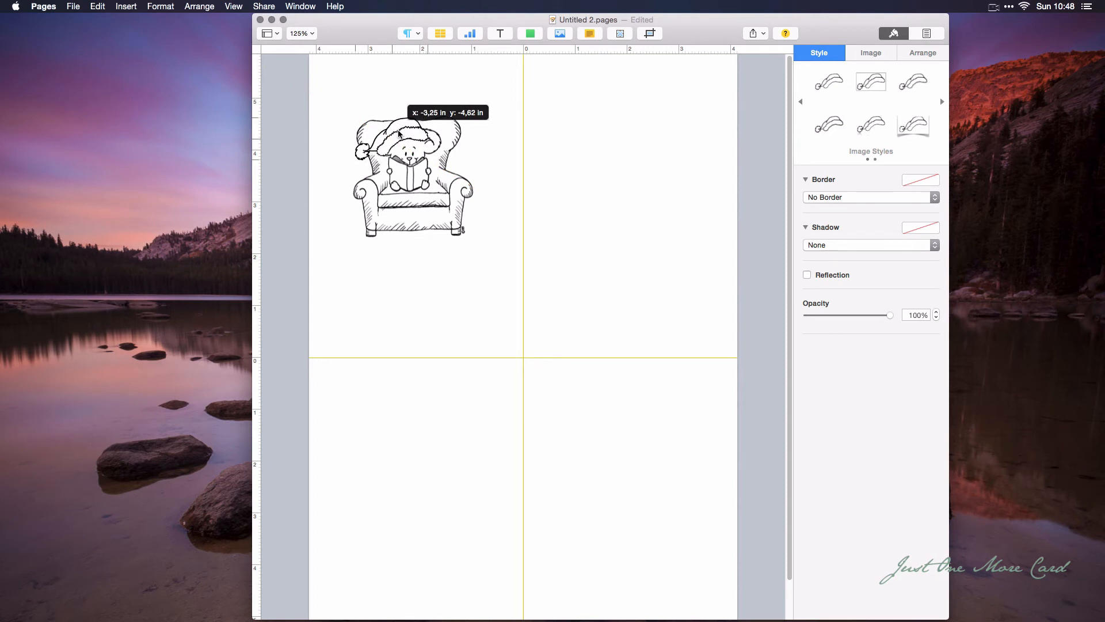
left_click(617, 171)
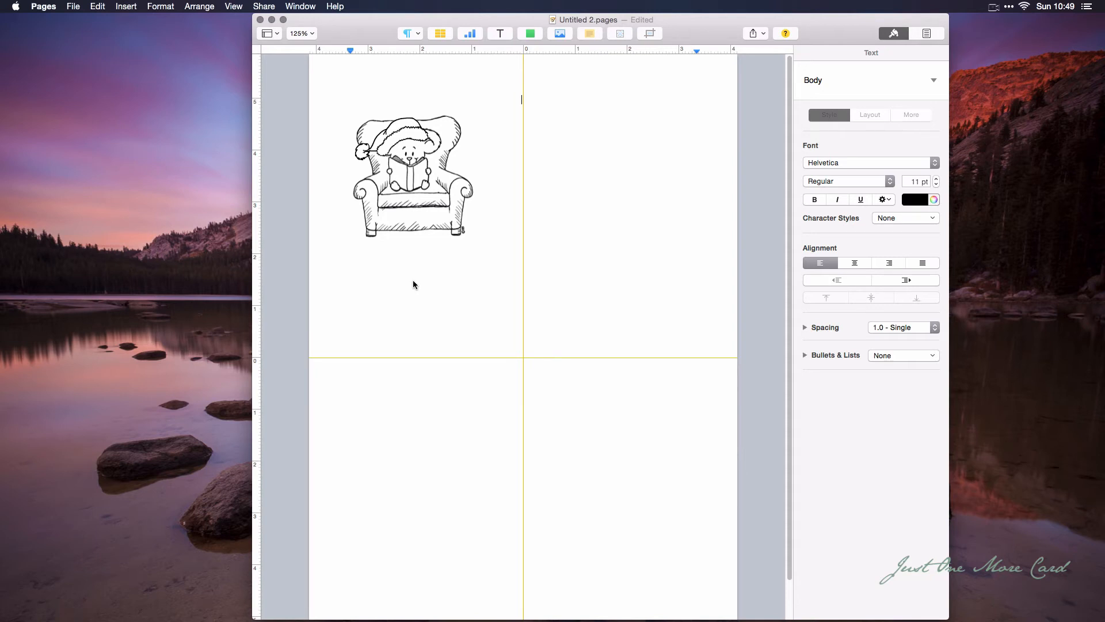
Step: Insert a text box and place it below the armchair in the page's upper-left quarter
left_click(498, 32)
left_click_drag(506, 123, 392, 268)
left_click(375, 258)
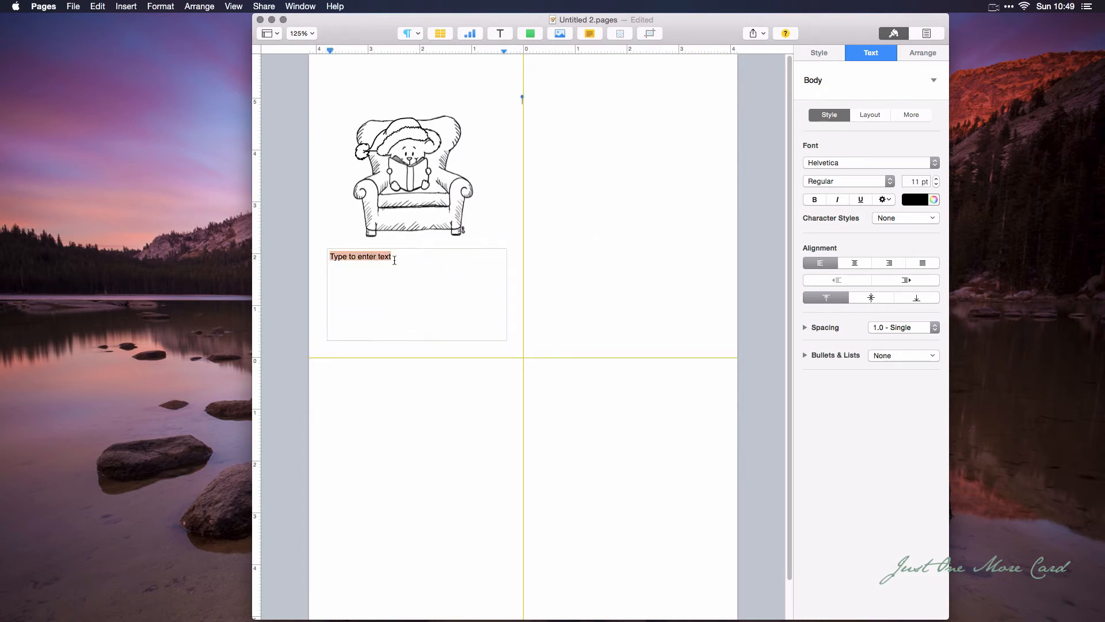
Step: Enter "'twas the Night before Christmas." with a capital N in the text box and select the whole line
type("'twas the night before")
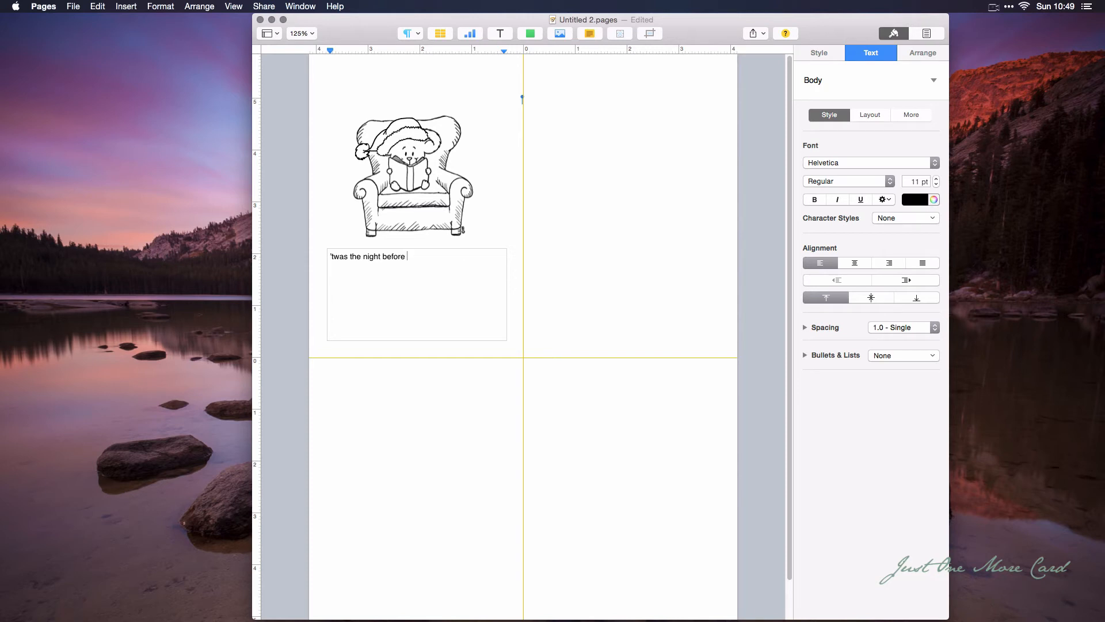
type(" Christmas.")
left_click(367, 256)
key("BackSpace")
type("N")
left_click_drag(457, 258, 328, 256)
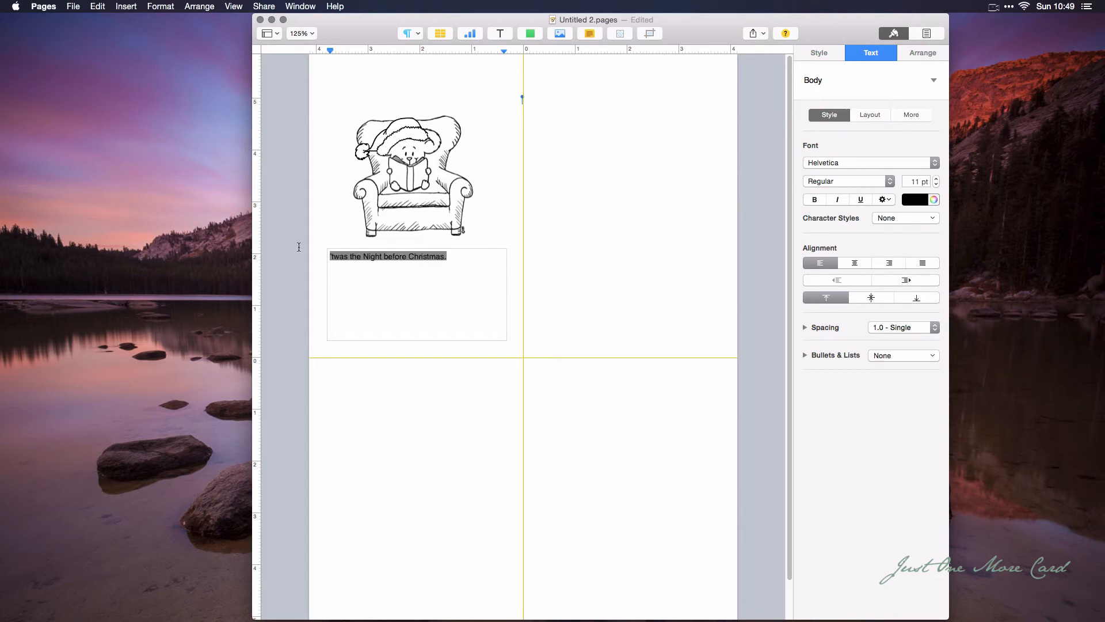
Step: Set the font of the selected greeting text below the armchair to JaneAusten
left_click(834, 162)
left_click(841, 165)
left_click(844, 166)
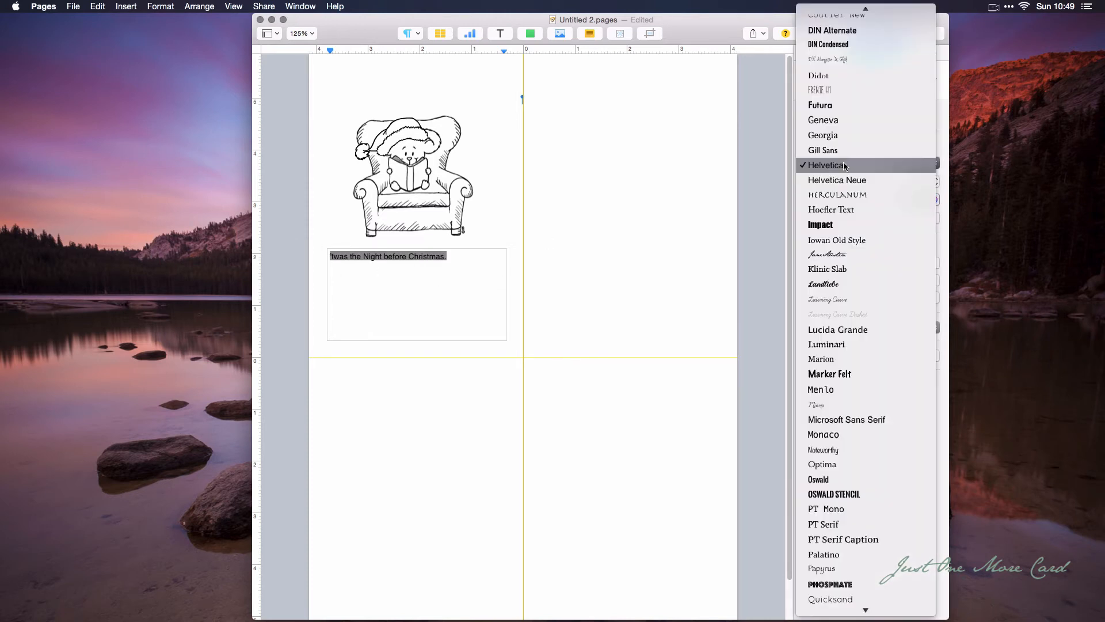
left_click(850, 255)
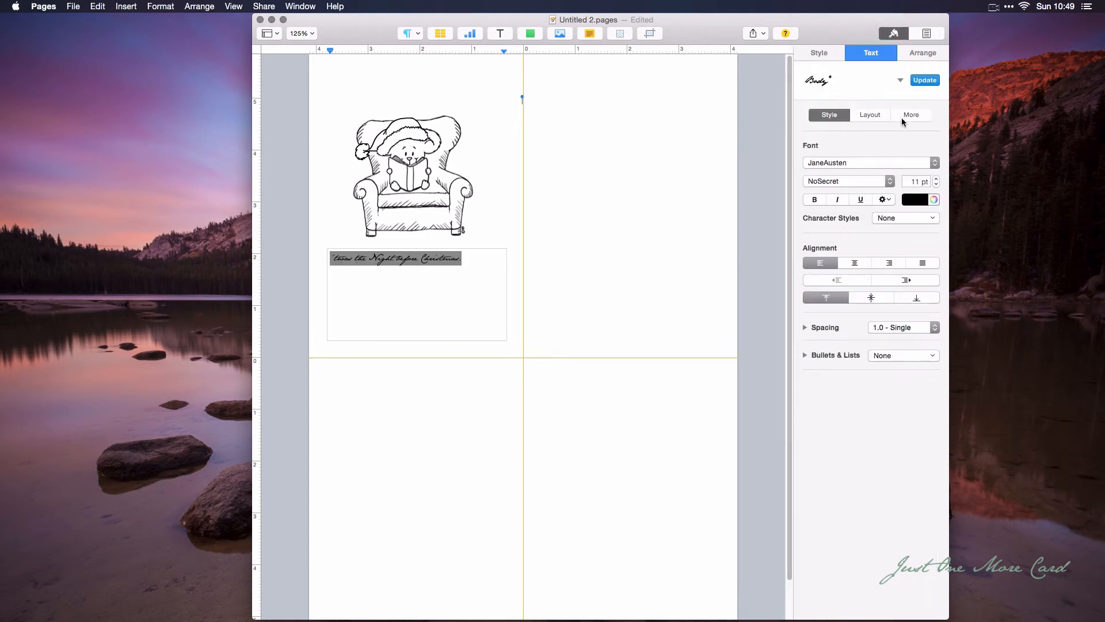
Step: Enlarge the greeting text to 19 pt and centre it in its text box
left_click(936, 178)
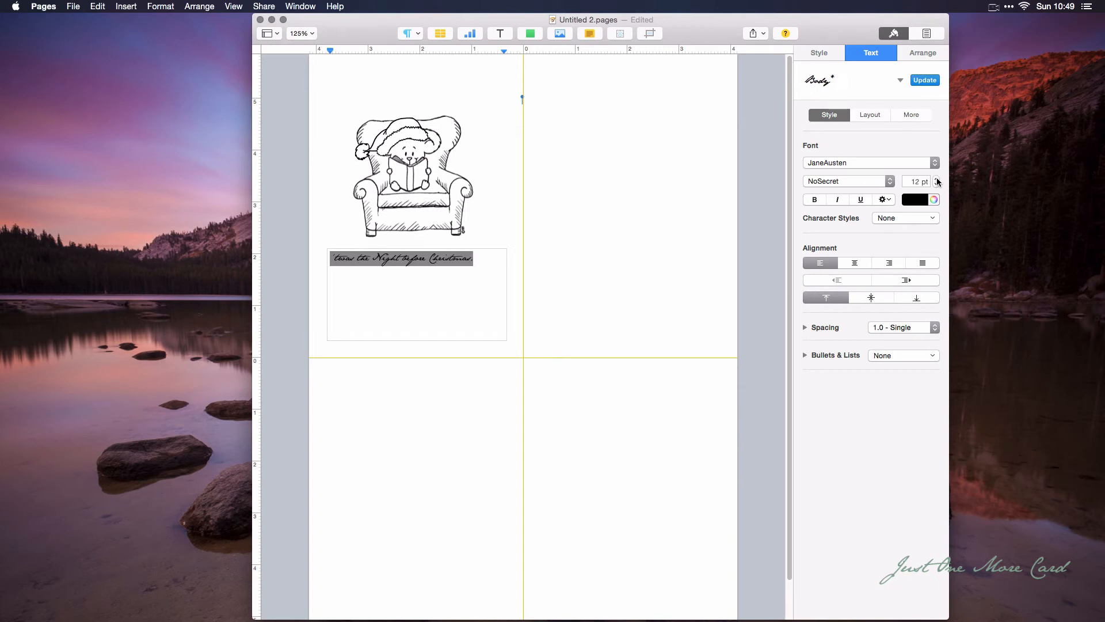
left_click(937, 178)
left_click(937, 178)
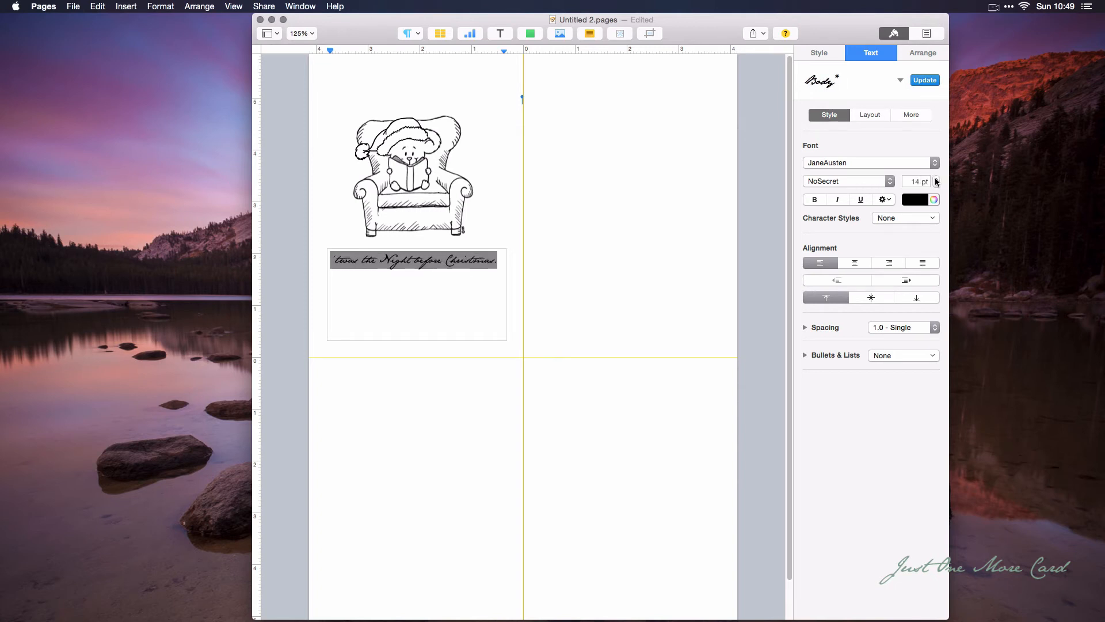
left_click(936, 179)
left_click(937, 178)
left_click(936, 178)
left_click(937, 178)
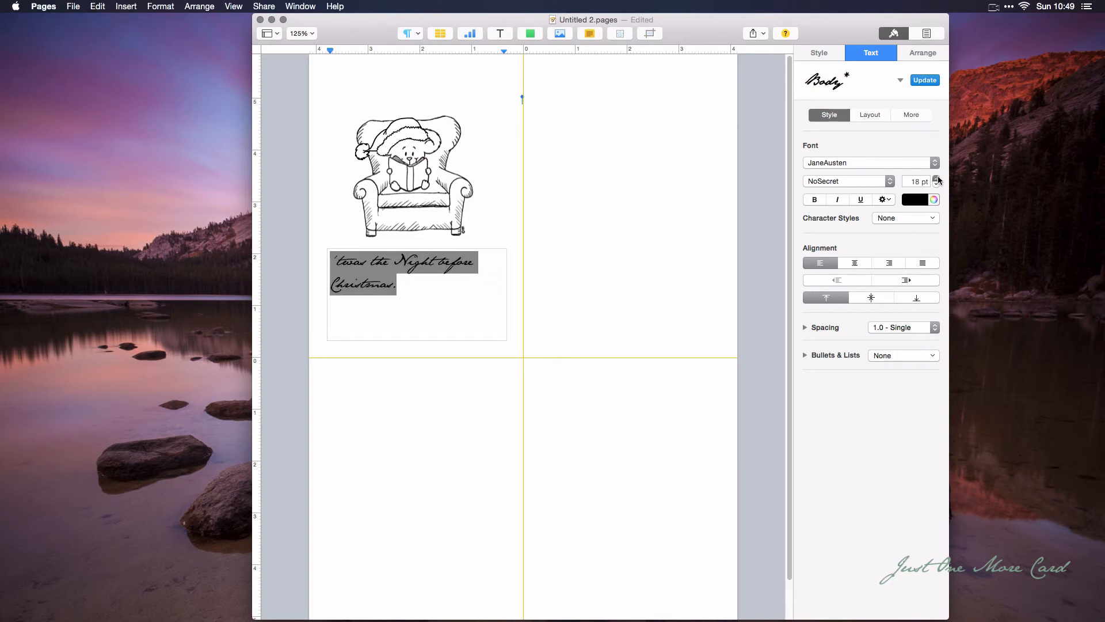
left_click(937, 179)
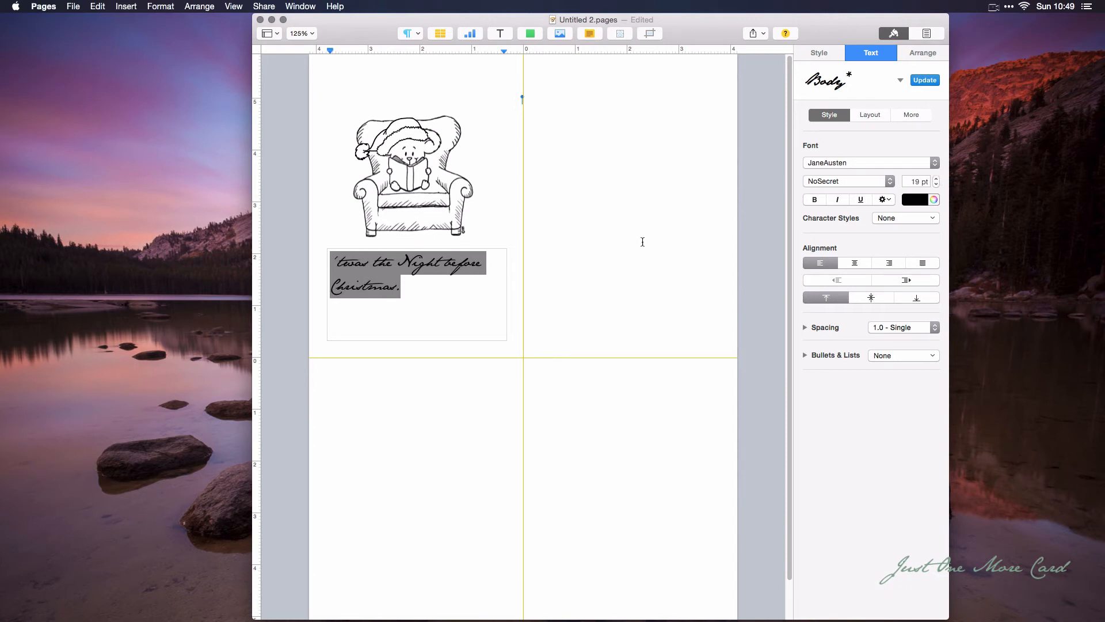
left_click(856, 263)
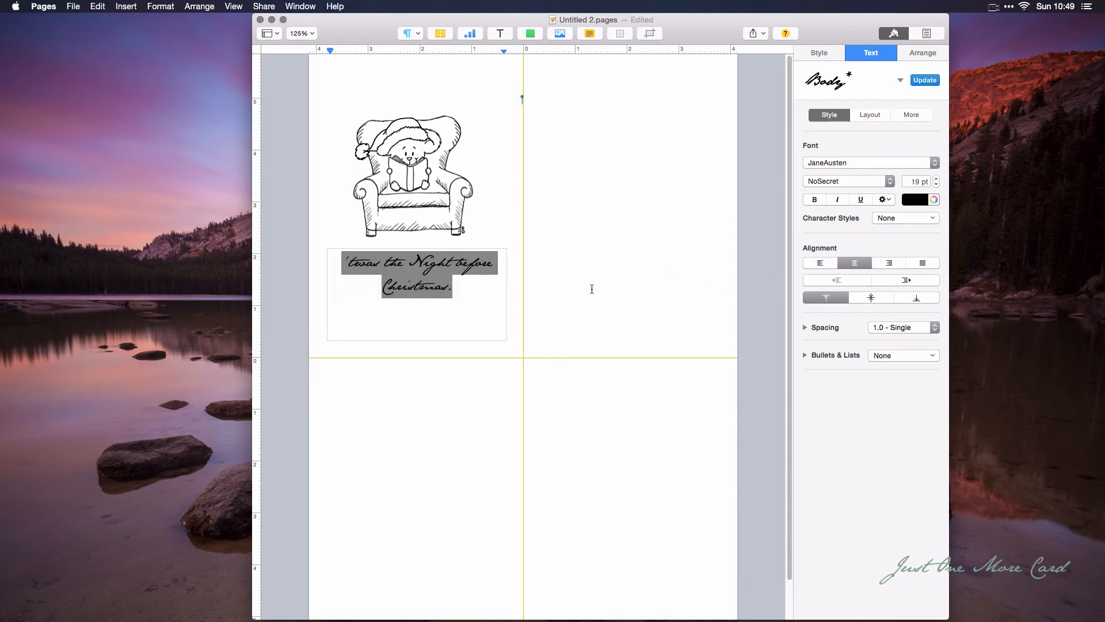
Step: Shorten the greeting's text box to fit its two lines and place it lower, between the armchair and the horizontal guide
left_click(552, 284)
left_click_drag(431, 266, 426, 258)
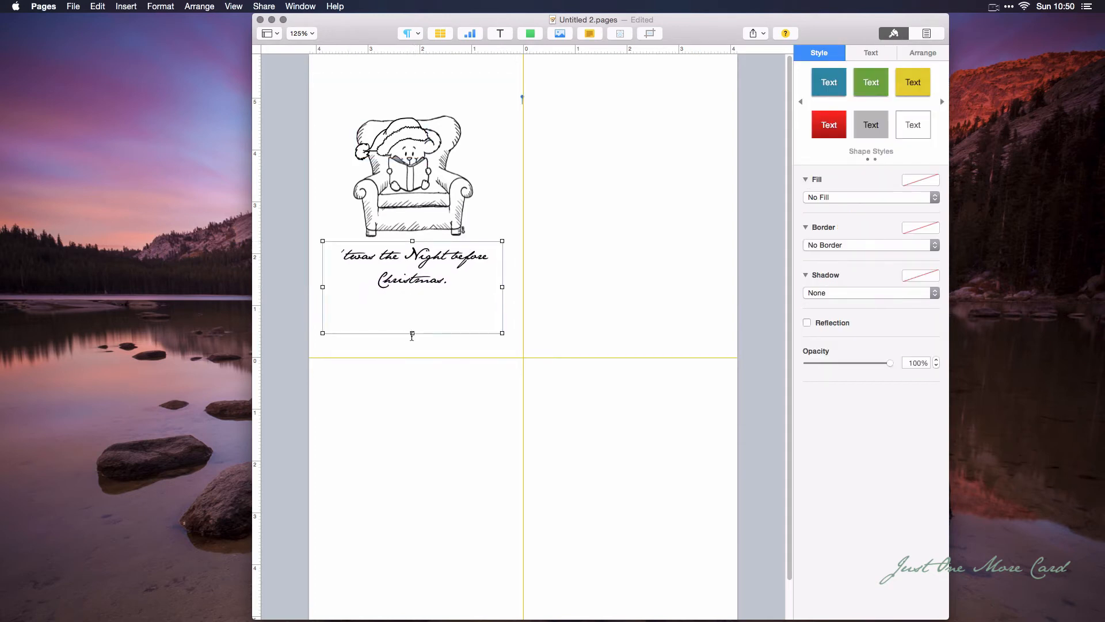
left_click_drag(412, 334, 412, 291)
left_click(622, 301)
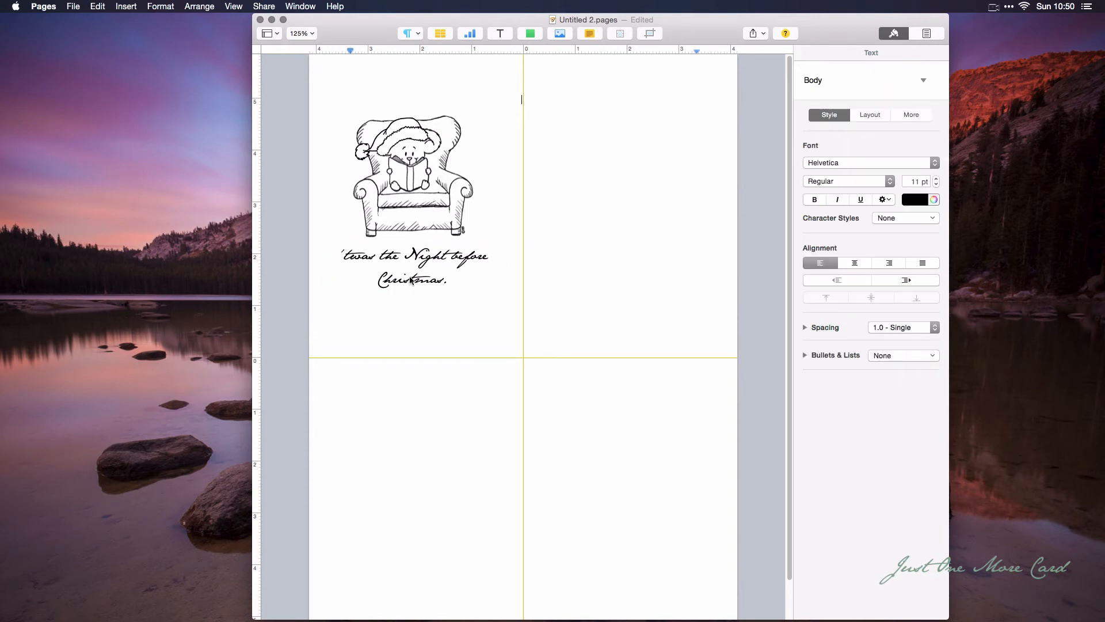
left_click(411, 259)
left_click_drag(404, 242, 407, 265)
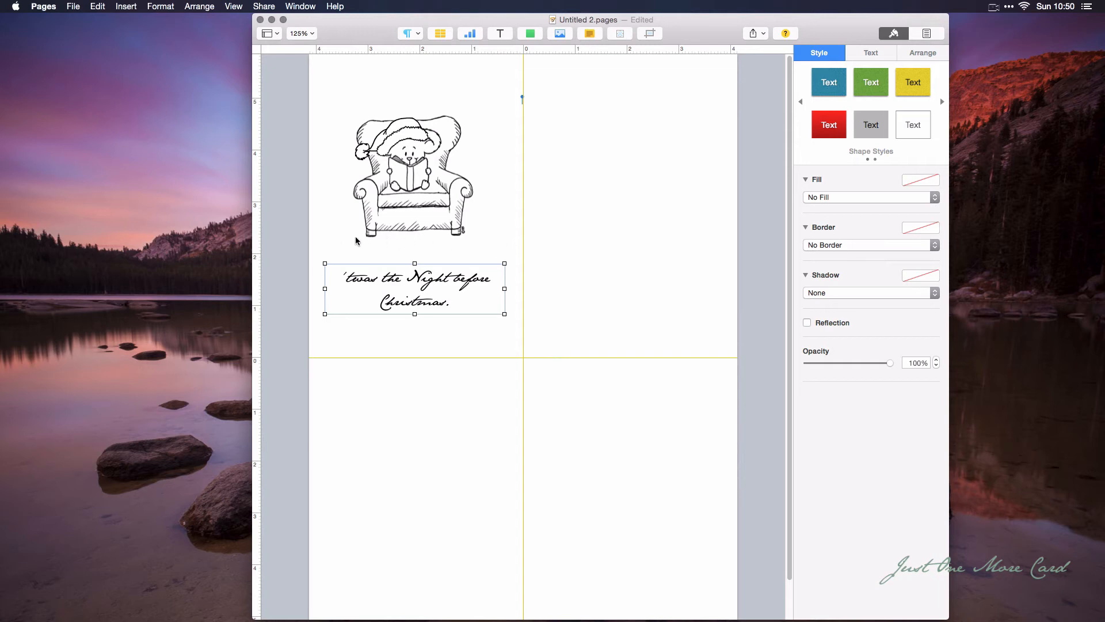
left_click_drag(425, 281, 426, 297)
left_click(691, 313)
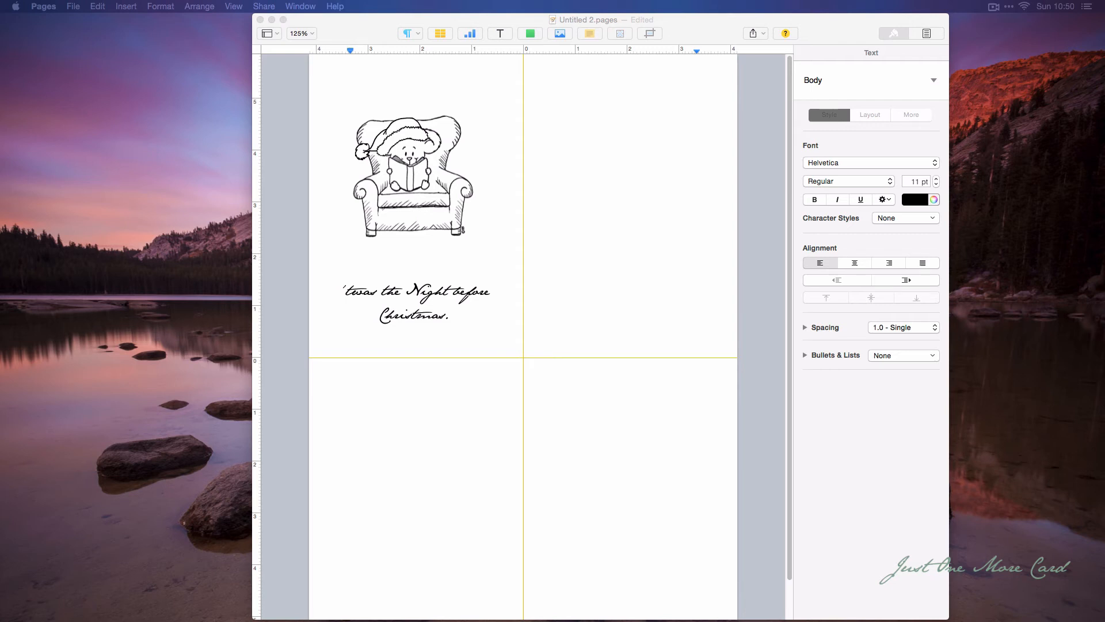
Step: Add the image of the baby sleeping on a crescent moon to the page's upper-right quarter
left_click_drag(316, 253, 611, 237)
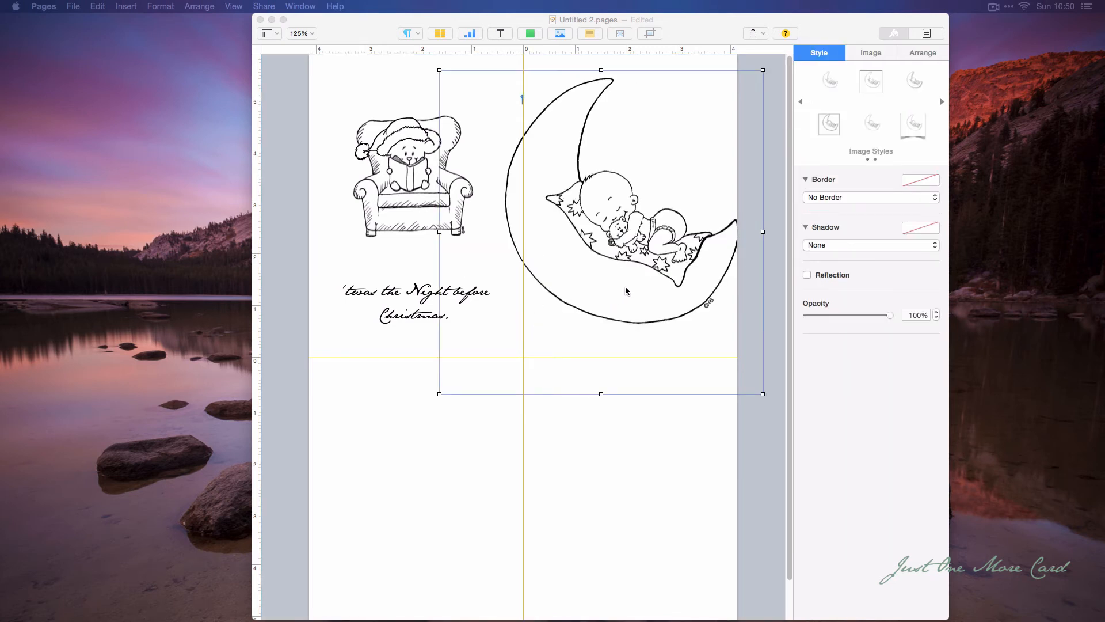
left_click(607, 257)
left_click_drag(644, 237, 651, 242)
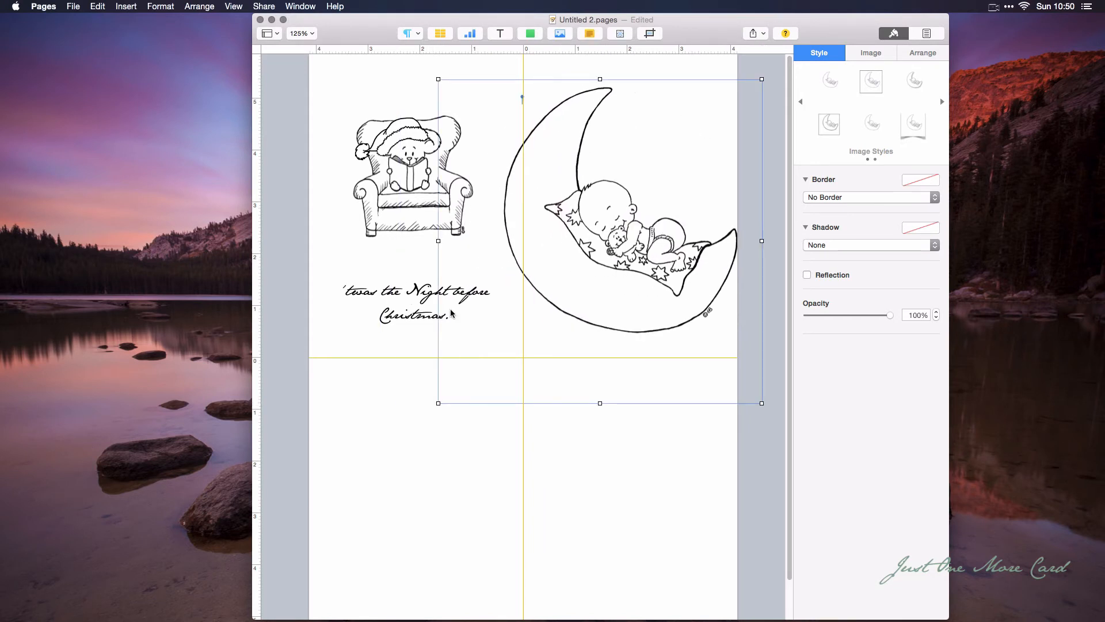
Step: Scale down the moon image to fit the page's upper-right quarter and place it level with the armchair
left_click_drag(439, 403, 619, 291)
left_click_drag(686, 185, 631, 205)
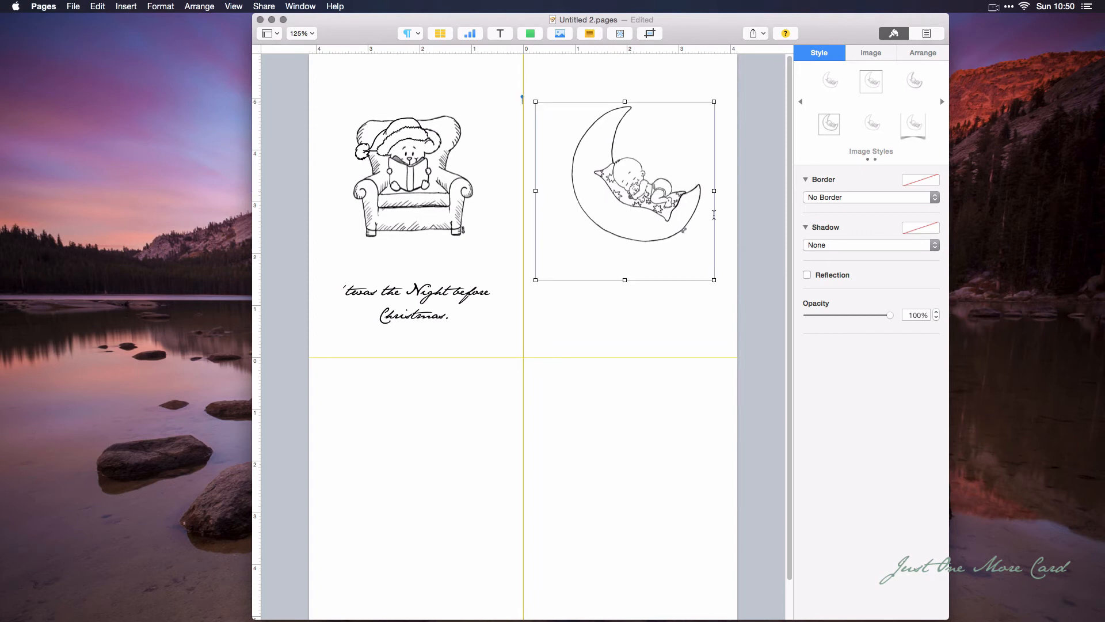
left_click(758, 229)
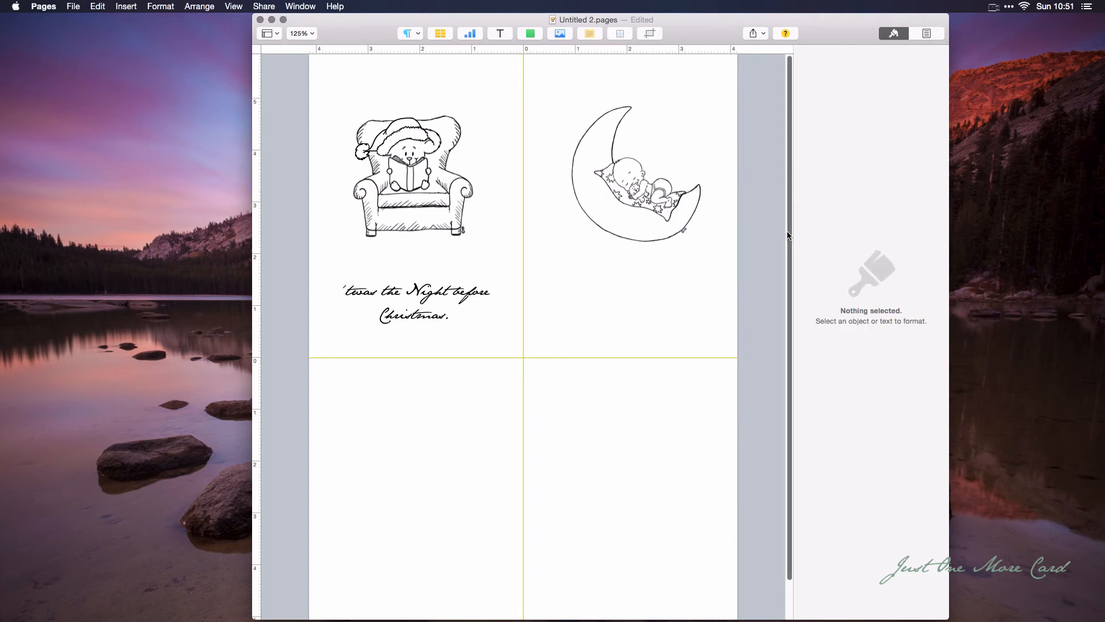
left_click_drag(628, 189, 631, 196)
left_click(760, 217)
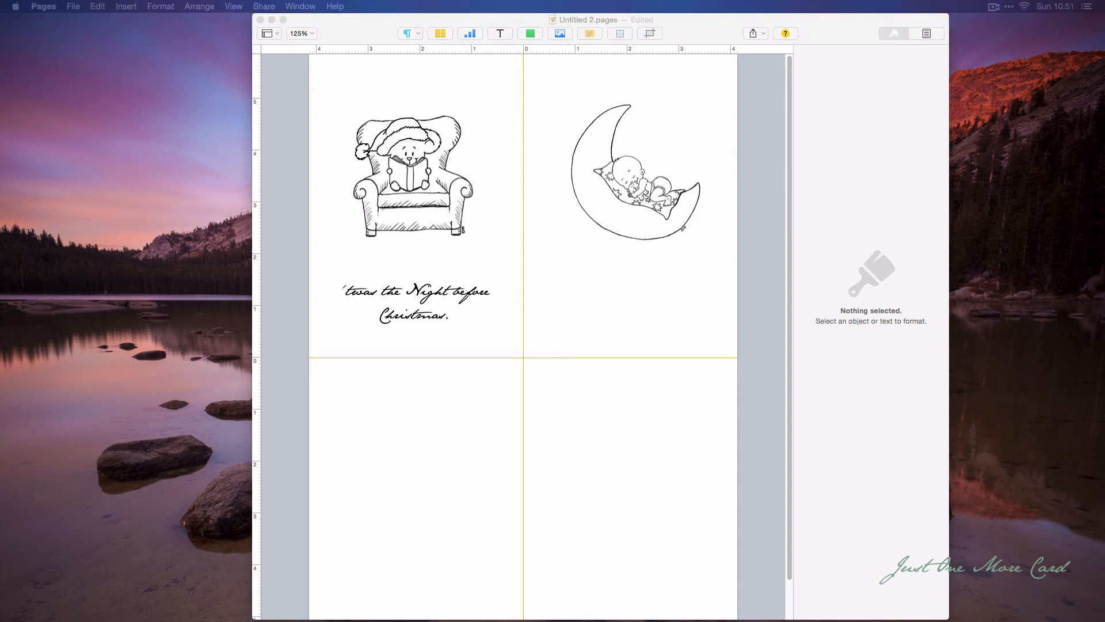
Step: Add a second Santa hat image, shrink it to the size of the baby's head and place it there
left_click_drag(823, 343, 608, 342)
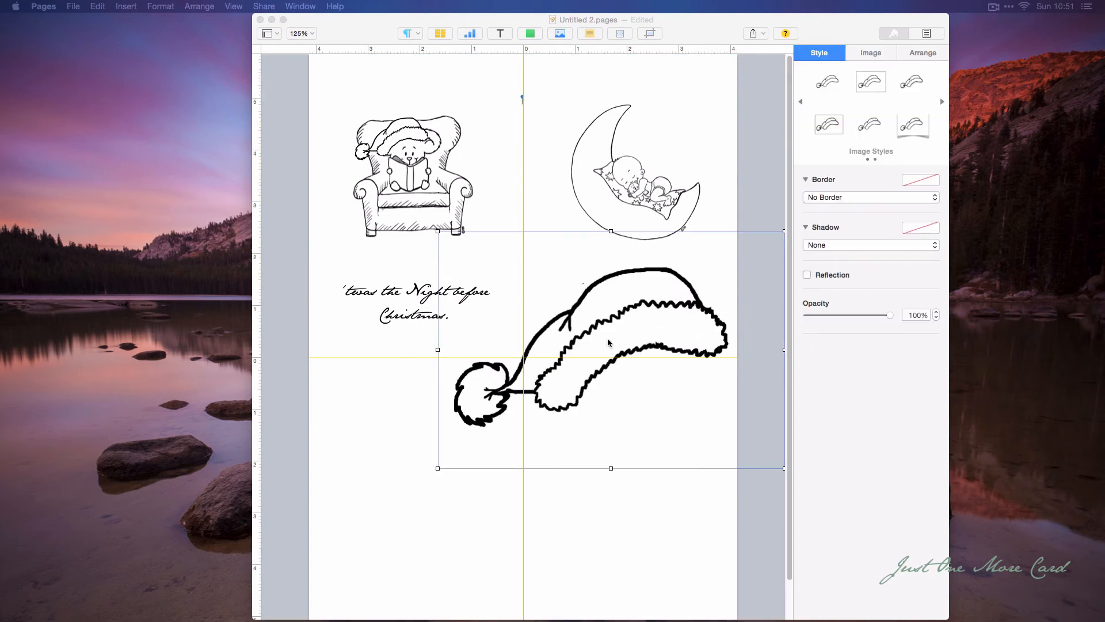
left_click_drag(674, 323, 626, 156)
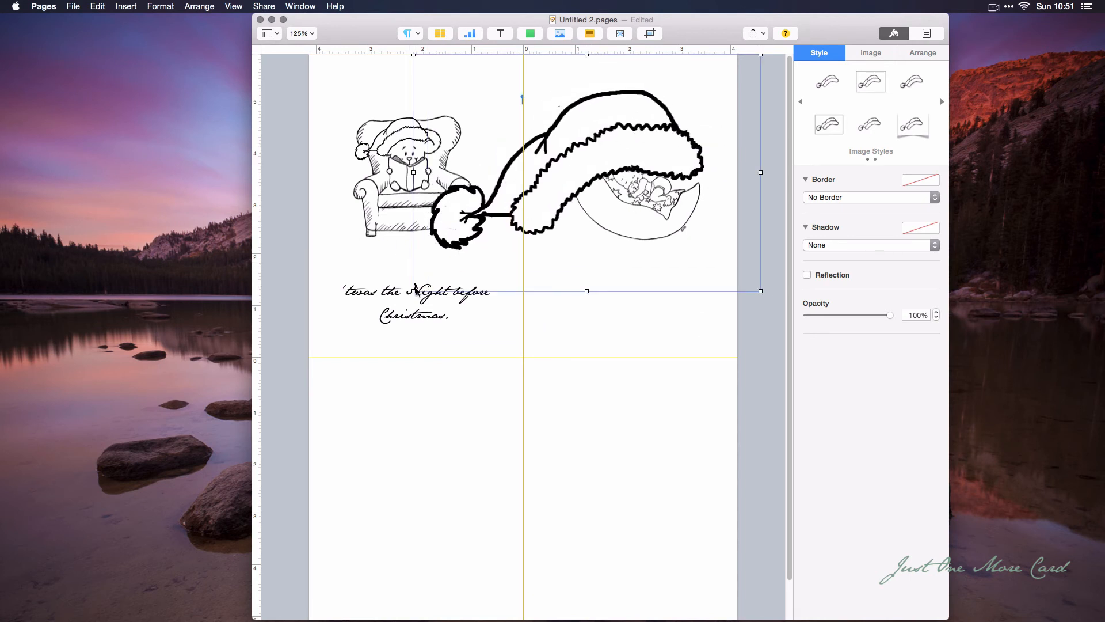
left_click_drag(426, 283, 623, 157)
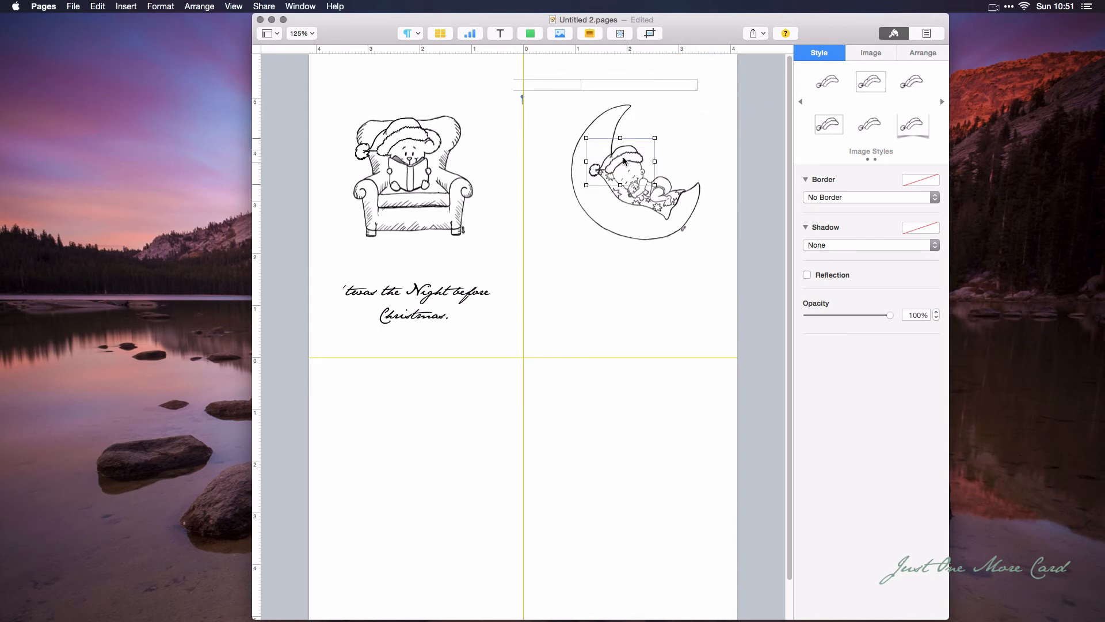
left_click(763, 172)
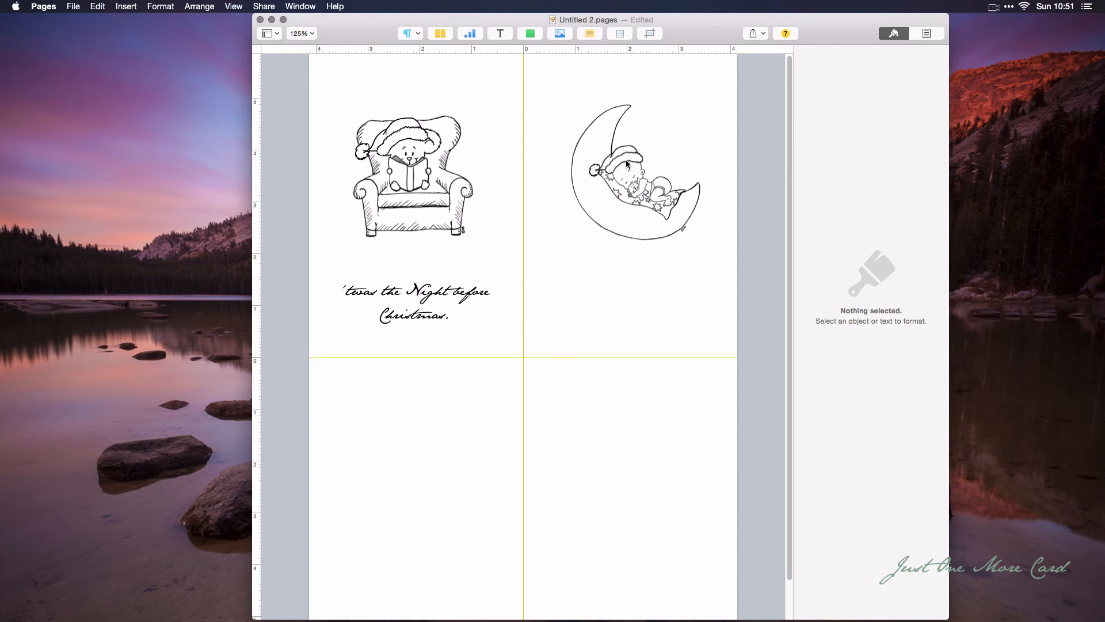
Step: Fine-tune the small Santa hat's position so it sits snugly on the sleeping baby's head
mouse_move(626, 162)
left_mouse_down()
mouse_move(685, 145)
mouse_move(641, 141)
mouse_move(625, 165)
left_mouse_up()
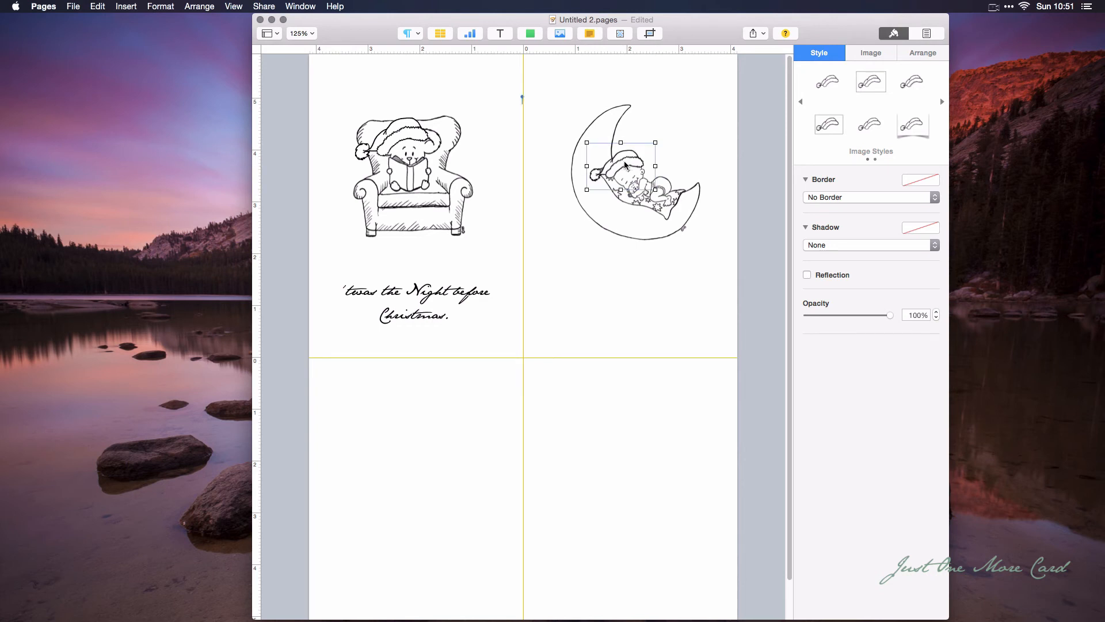
left_click(759, 165)
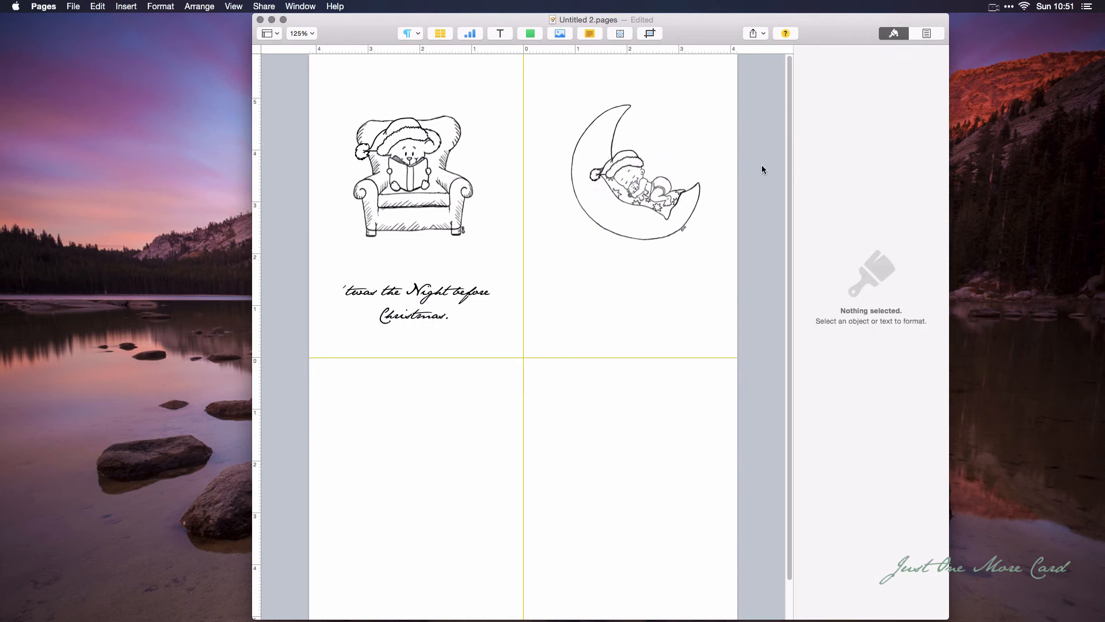
left_click(628, 160)
left_click_drag(628, 160, 626, 155)
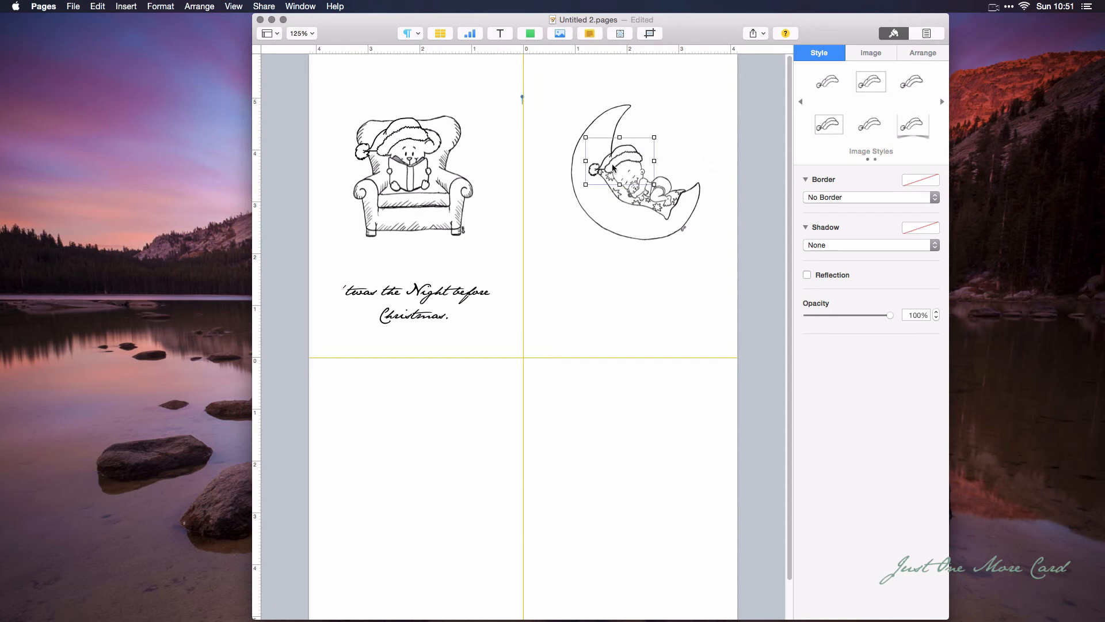
left_click(724, 173)
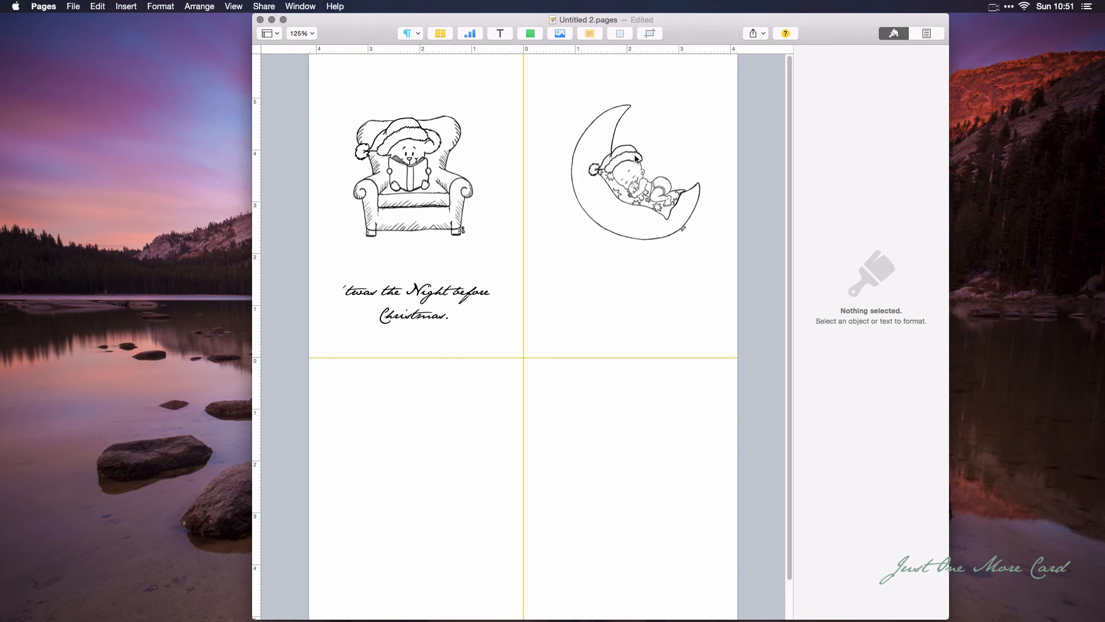
left_click_drag(635, 159, 637, 165)
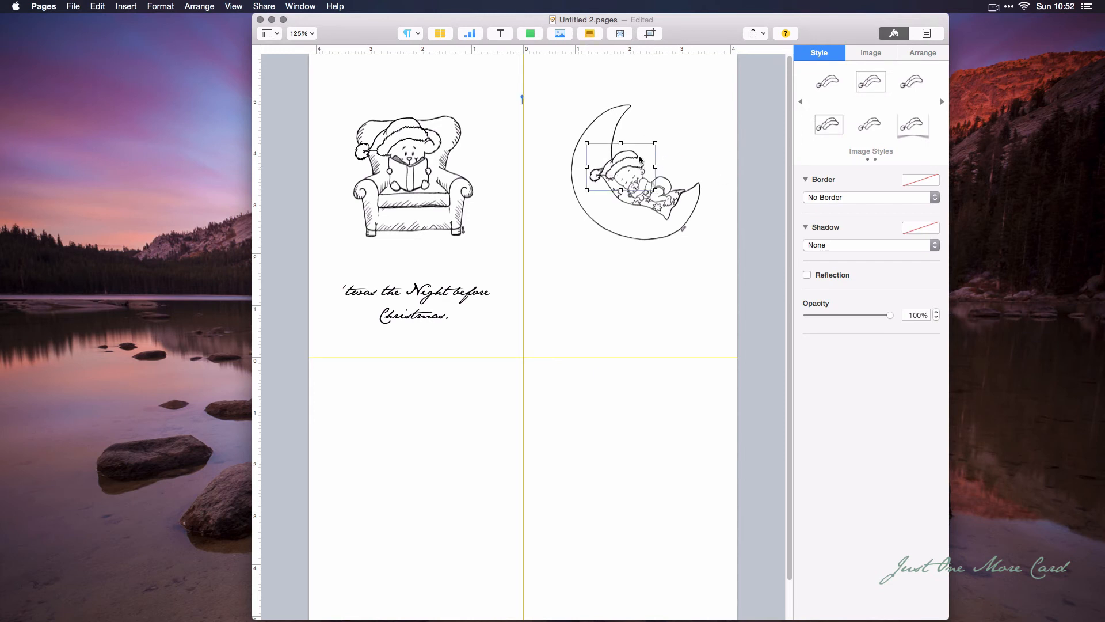
left_click(755, 198)
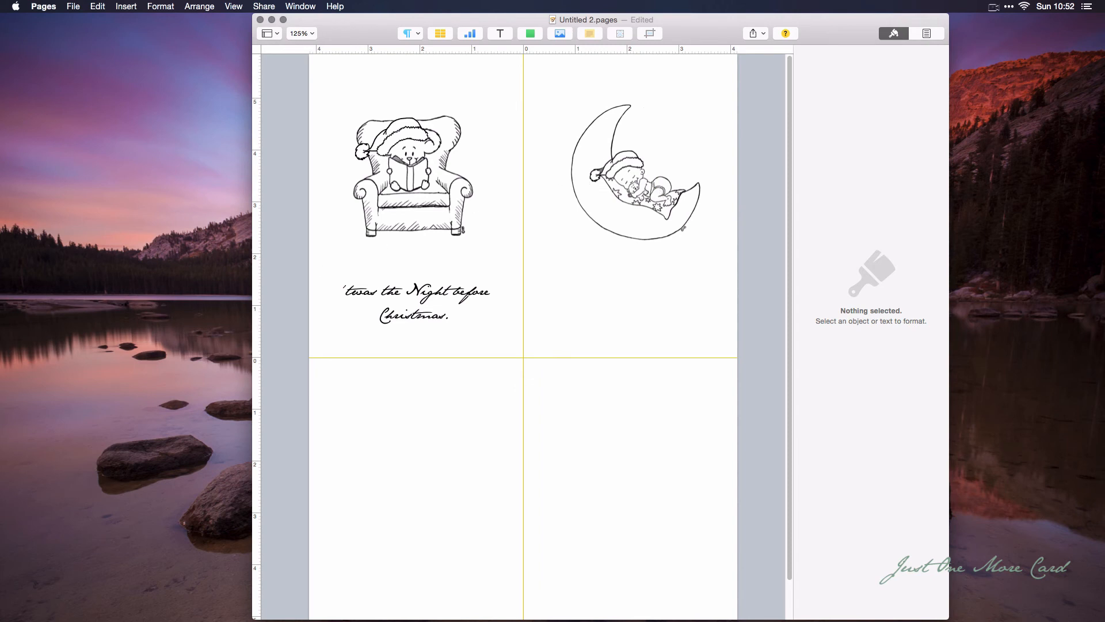
Step: Add the scarf image, scale it down and place it over the upper part of the crescent moon
left_click_drag(653, 270, 619, 322)
left_click_drag(760, 95, 585, 243)
left_click_drag(536, 385, 607, 150)
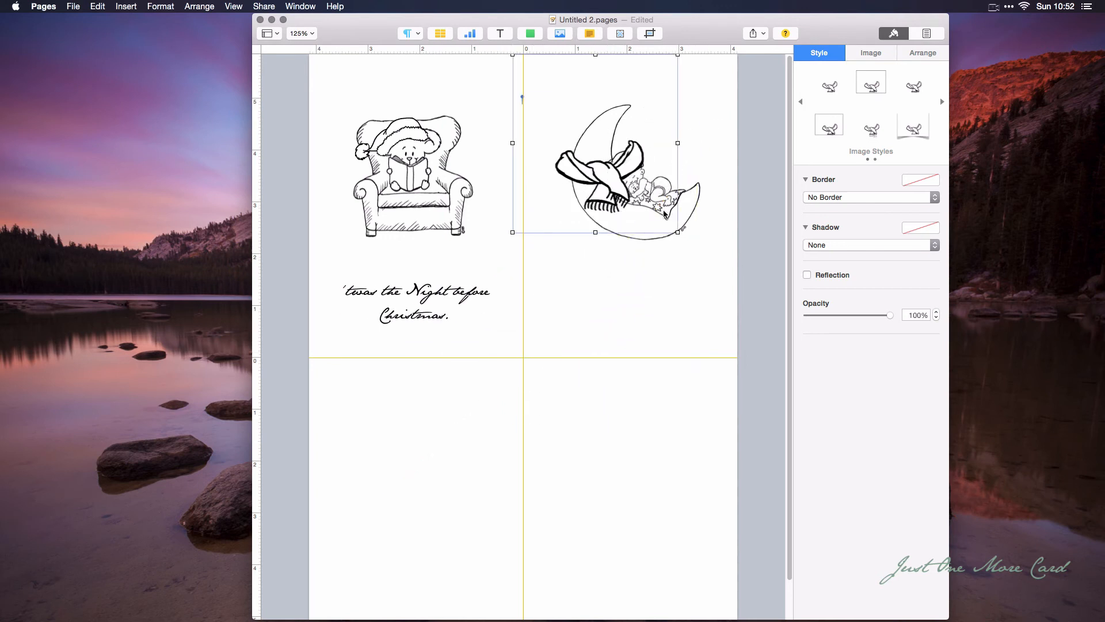
left_click_drag(678, 232, 600, 160)
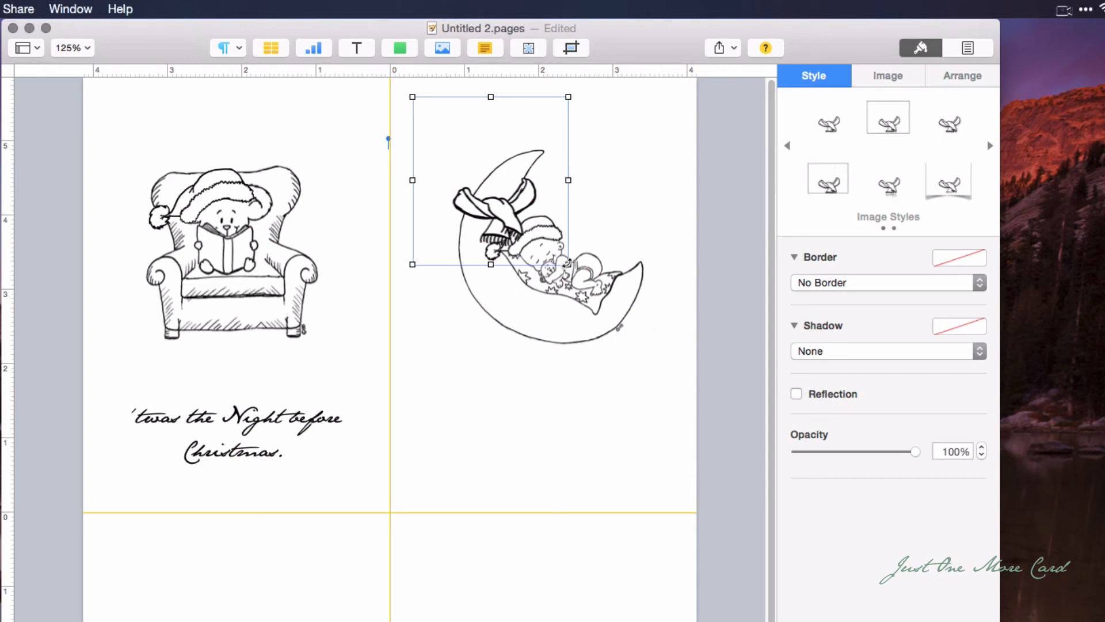
Step: Rotate the scarf to about 344° and shift it against the moon's outer curve
left_click_drag(567, 263, 539, 279)
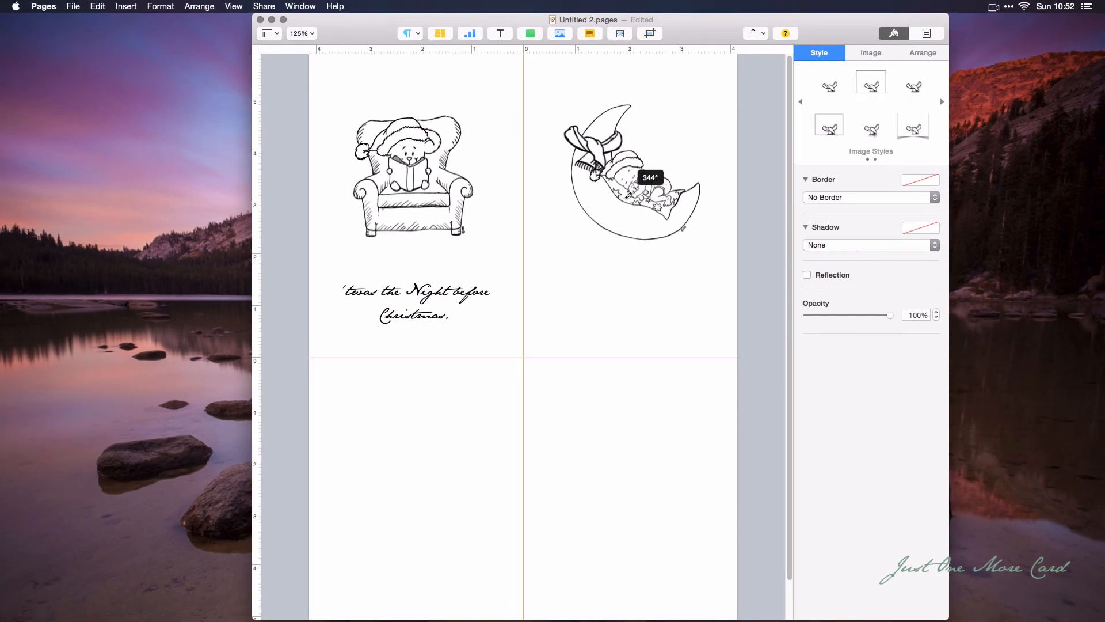
left_click_drag(627, 196, 627, 195)
left_click_drag(601, 161, 600, 160)
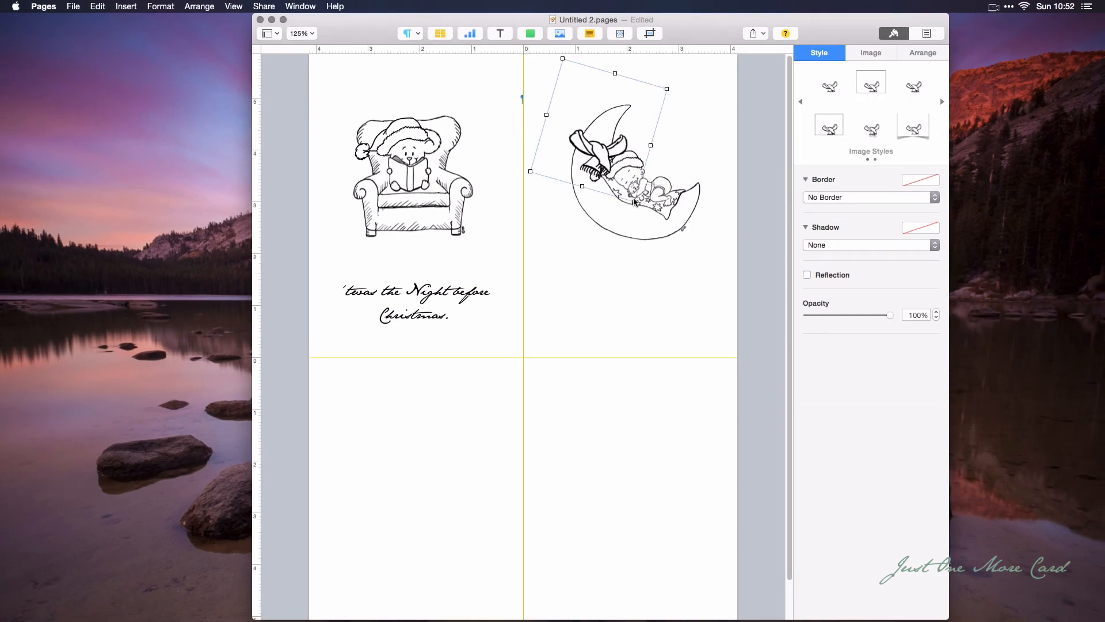
Step: Shrink the rotated scarf further and fit it across the moon just below its upper tip
left_click_drag(635, 201, 623, 189)
left_click_drag(599, 149, 600, 149)
left_click_drag(656, 91, 652, 96)
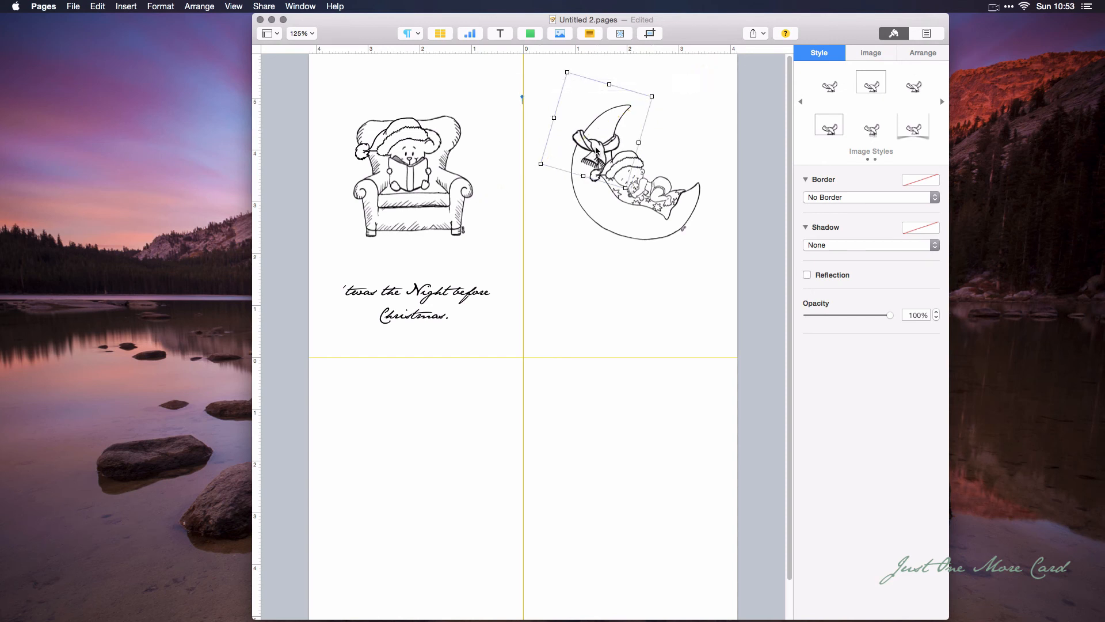
left_click_drag(596, 150, 606, 138)
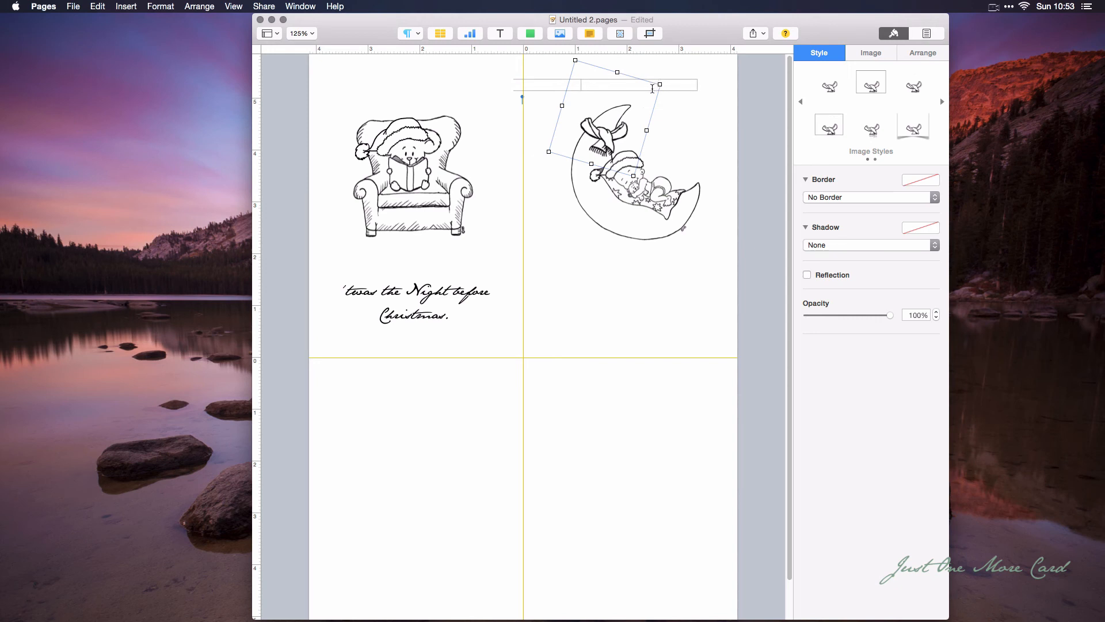
left_click_drag(660, 84, 640, 95)
left_click_drag(593, 141, 598, 139)
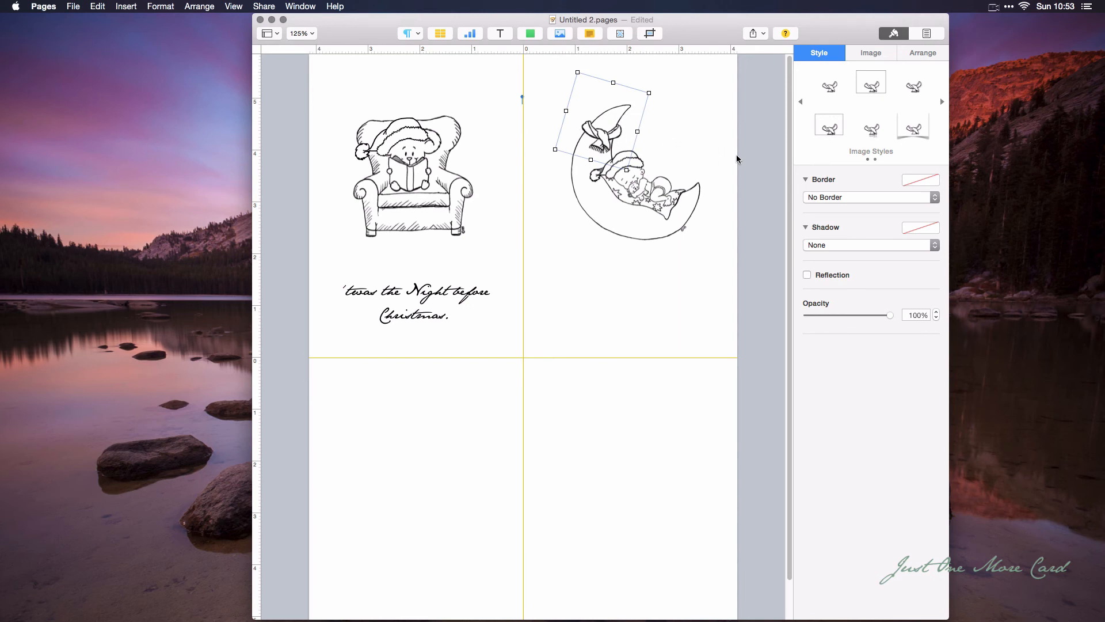
left_click(772, 164)
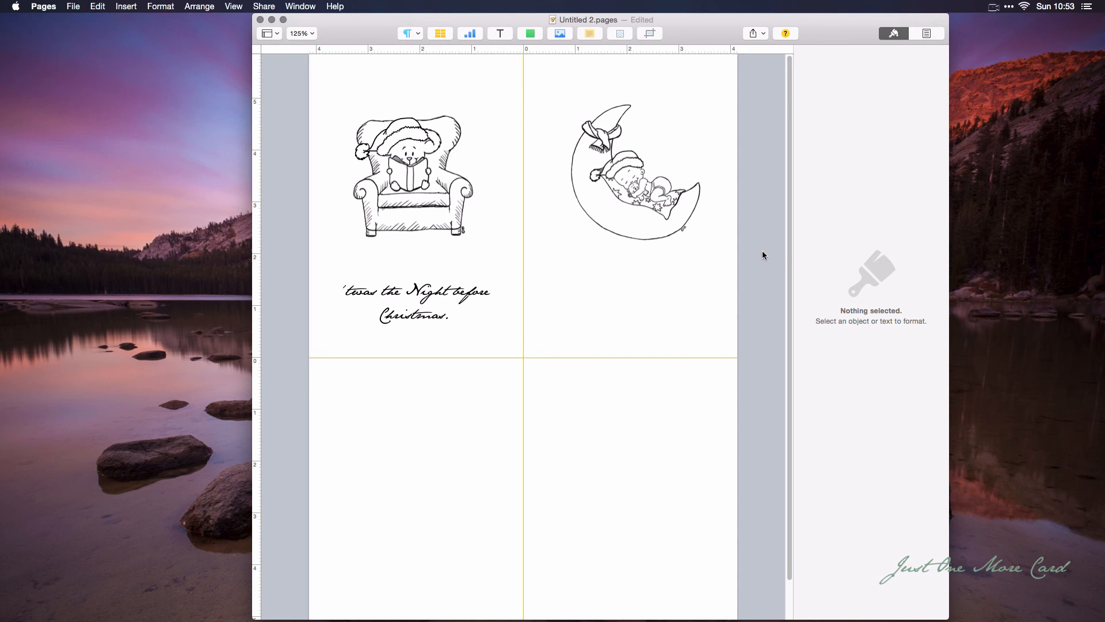
left_click(676, 273)
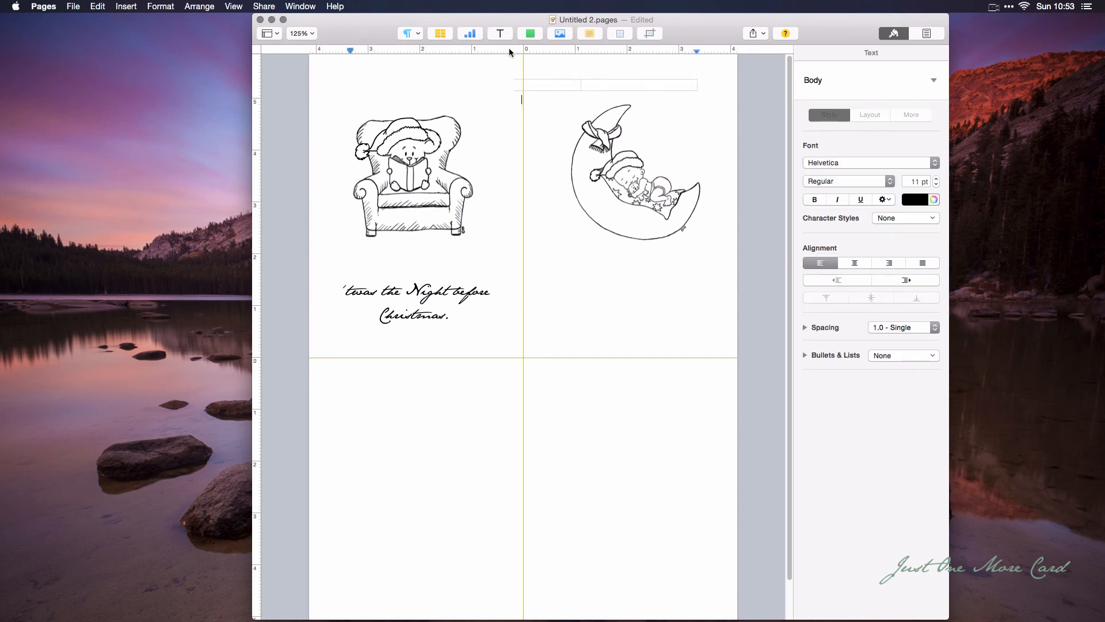
Step: Add a text box, place it beneath the moon image and centre-align its text
left_click(503, 36)
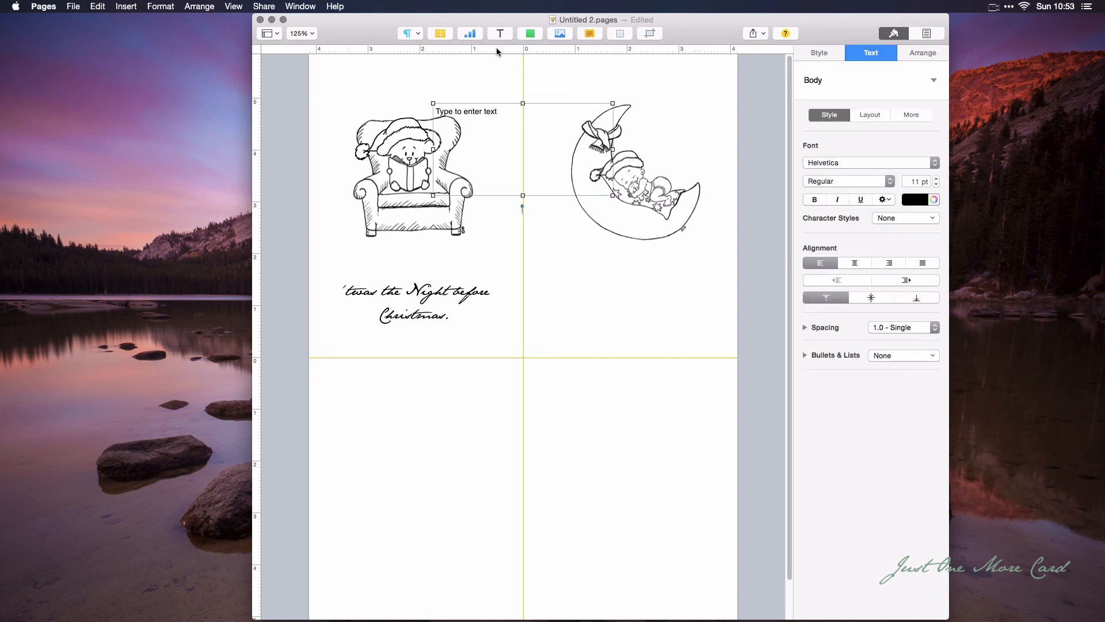
left_click_drag(494, 120, 599, 293)
left_click(855, 263)
Step: Replace the placeholder text below the moon with the greeting "Best Christmas Present.Ever."
left_click(634, 285)
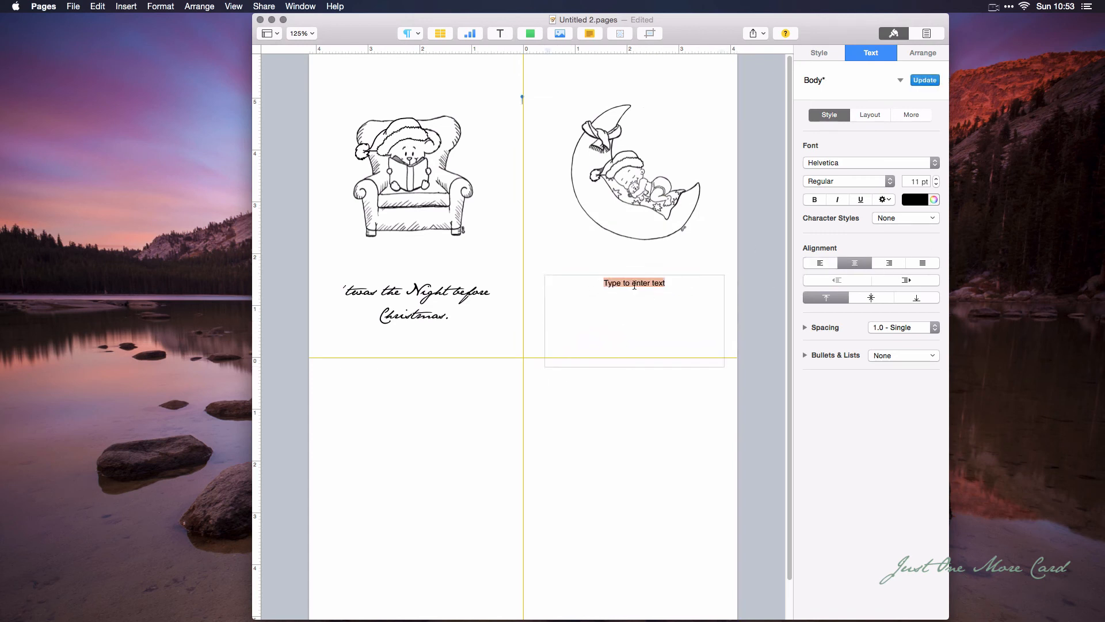
type("Best Wid")
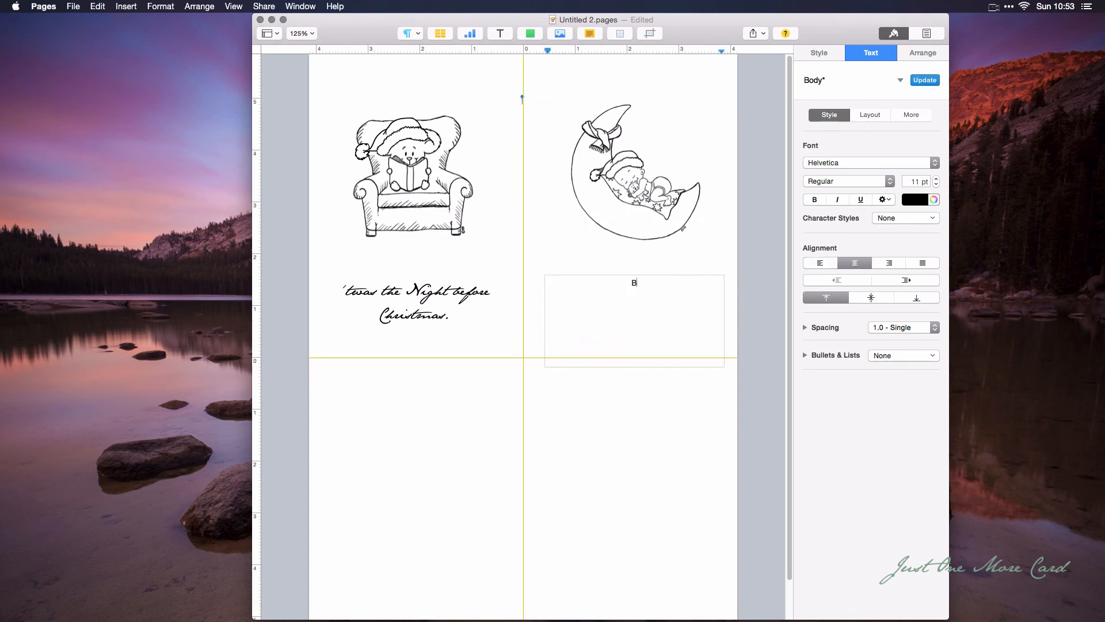
key("BackSpace")
key("BackSpace")
key("BackSpace")
type("Christmas Present.Ever.")
Step: Change the font of the entire greeting below the moon to Landliebe
left_click_drag(709, 285, 512, 278)
left_click(878, 162)
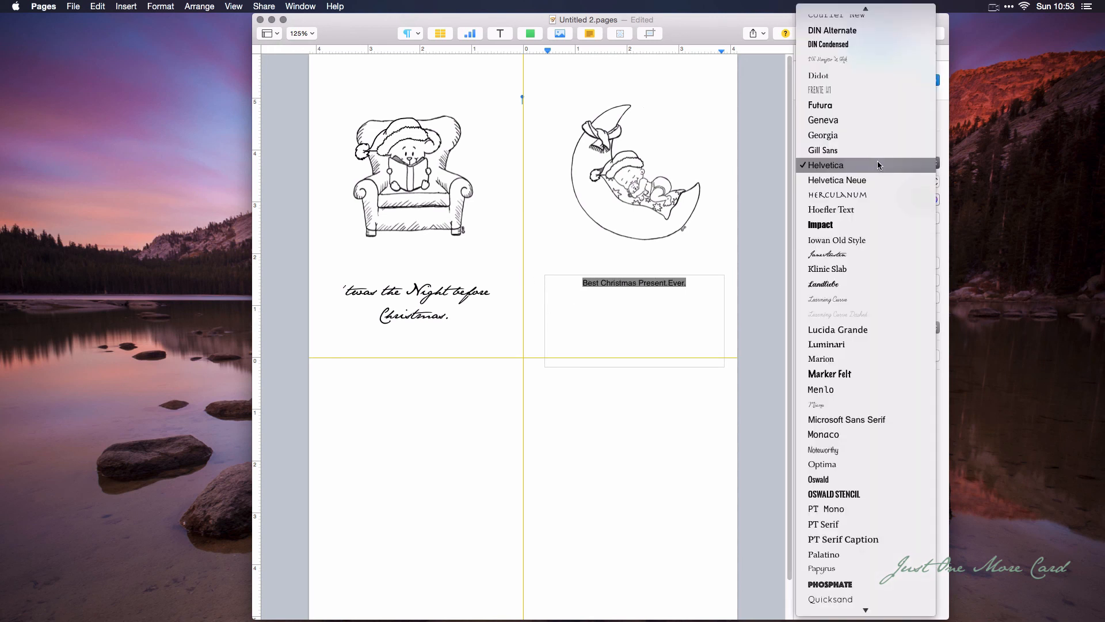
key("l")
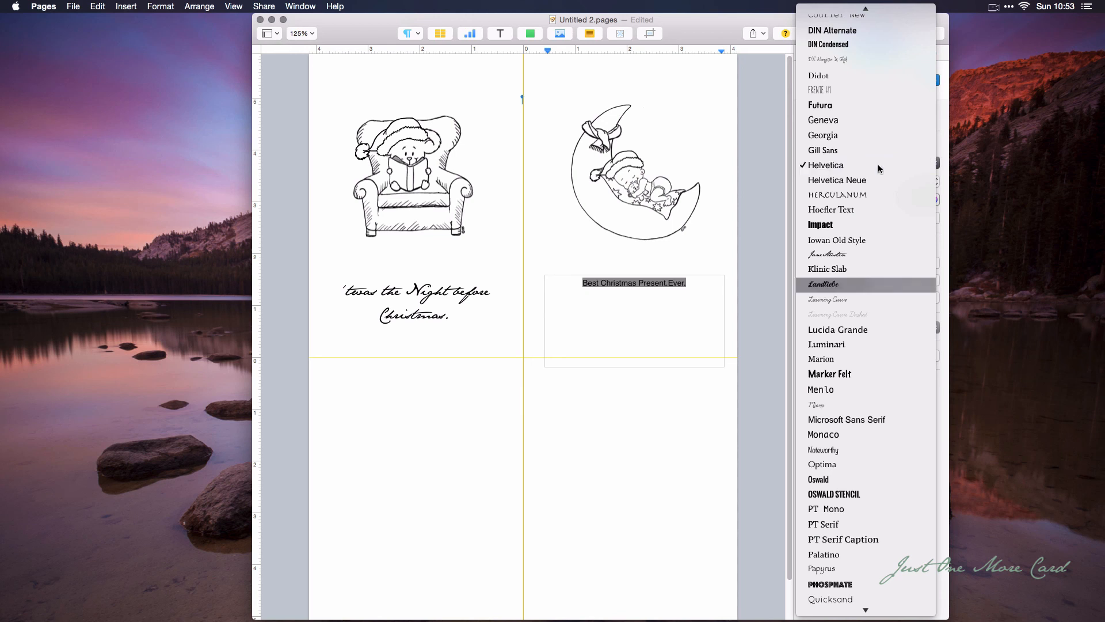
left_click(879, 167)
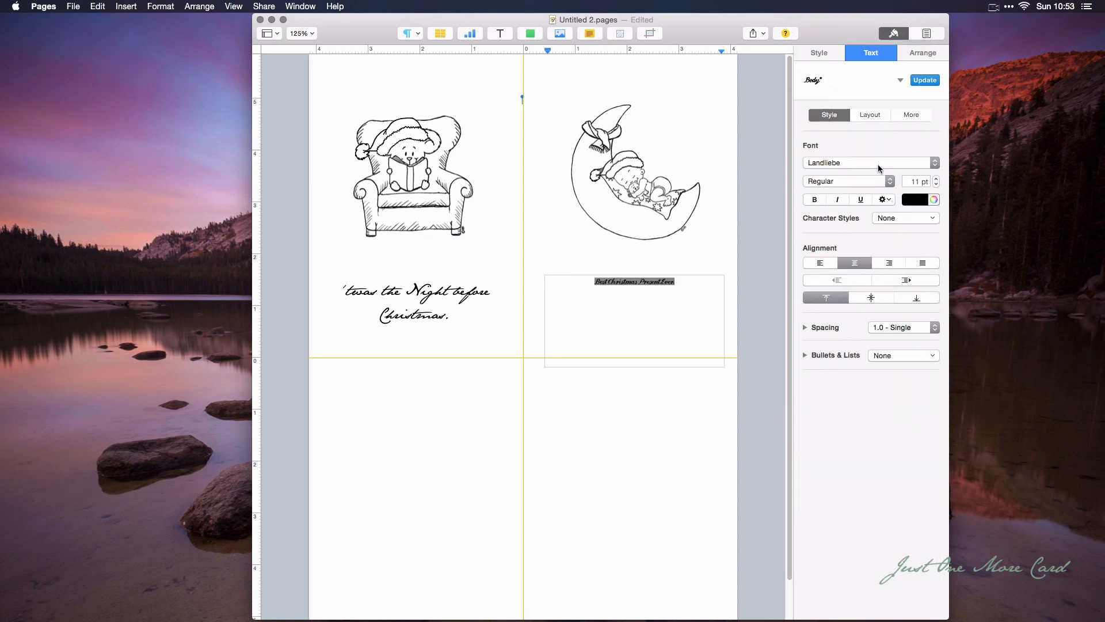
Step: Enlarge the greeting to 24 pt and separate "Ever." from "Present." so it stands on the second line
left_click(936, 180)
left_click(936, 180)
left_click(936, 179)
left_click(936, 180)
left_click(937, 179)
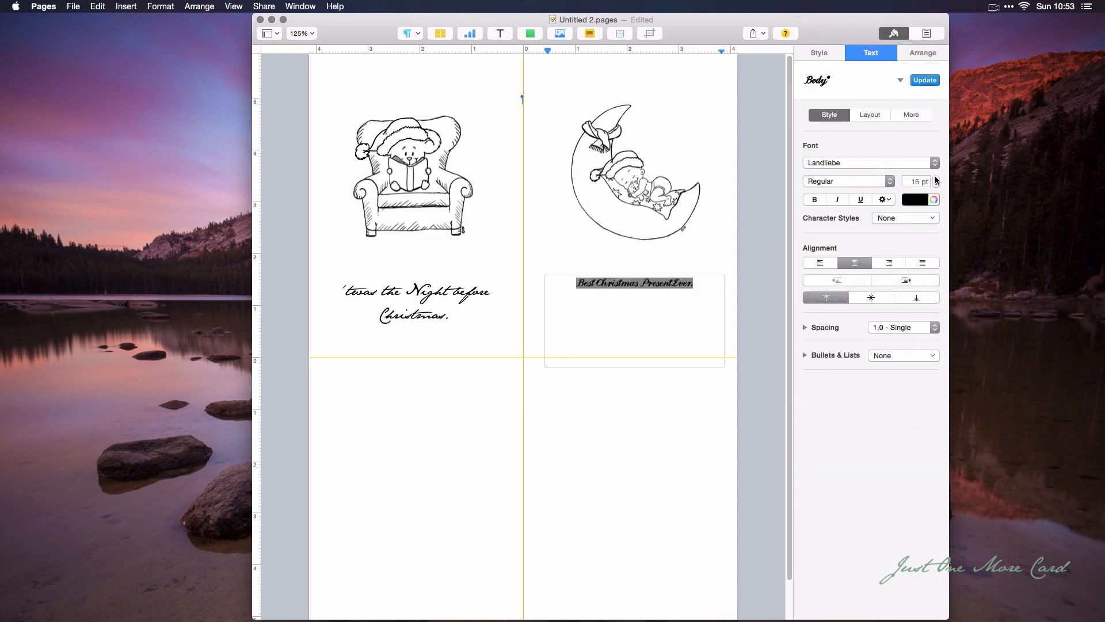
left_click(936, 180)
left_click(937, 180)
left_click(936, 180)
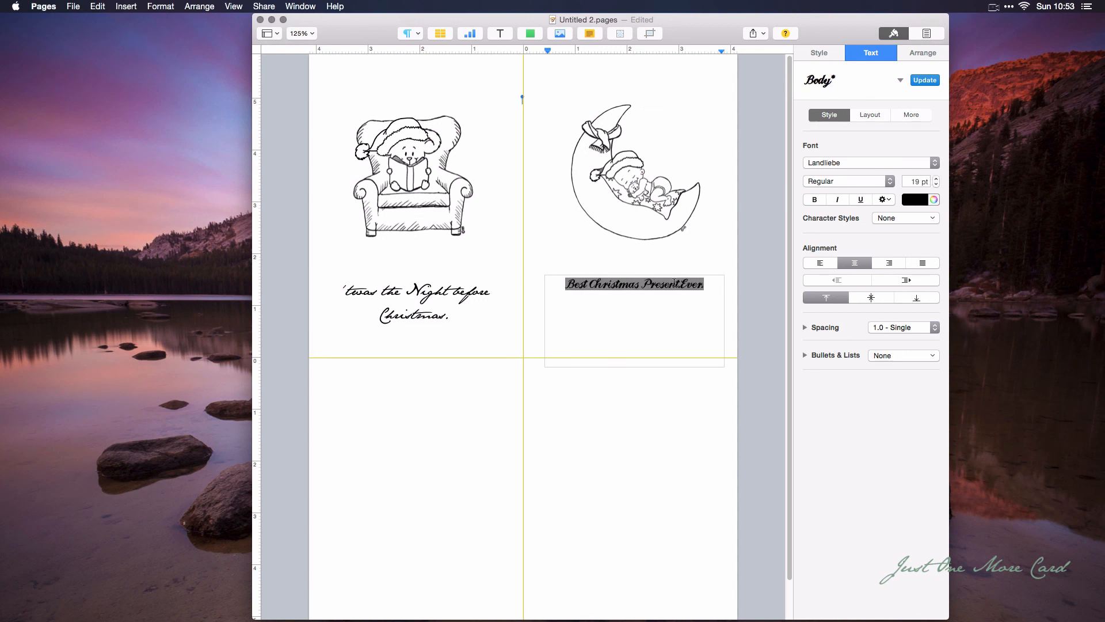
left_click(936, 179)
left_click(936, 179)
left_click(936, 179)
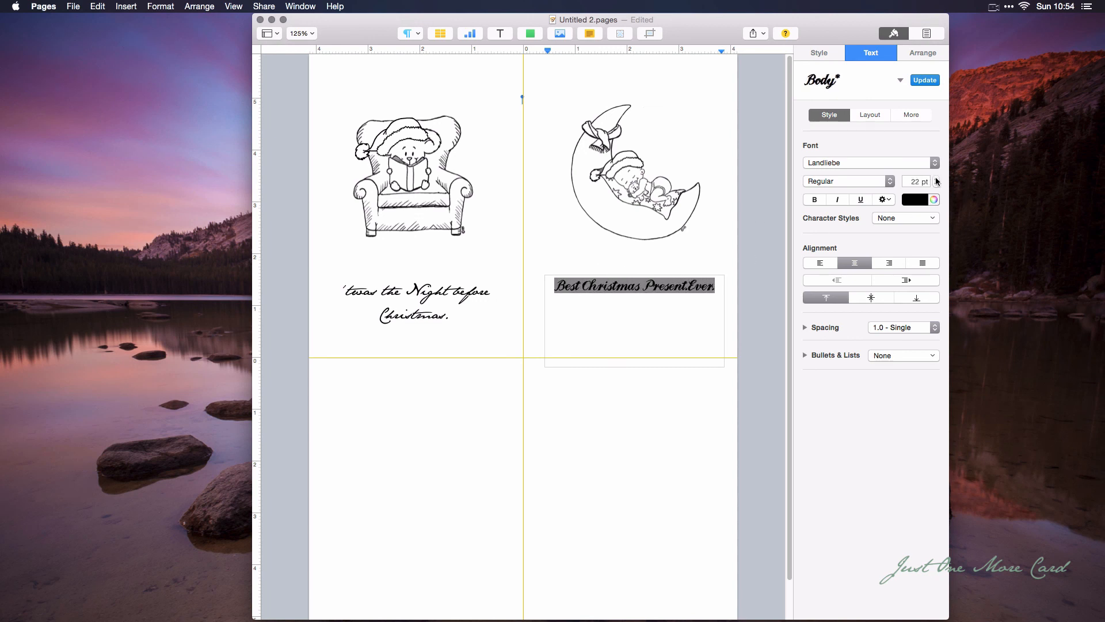
left_click(937, 180)
left_click(937, 180)
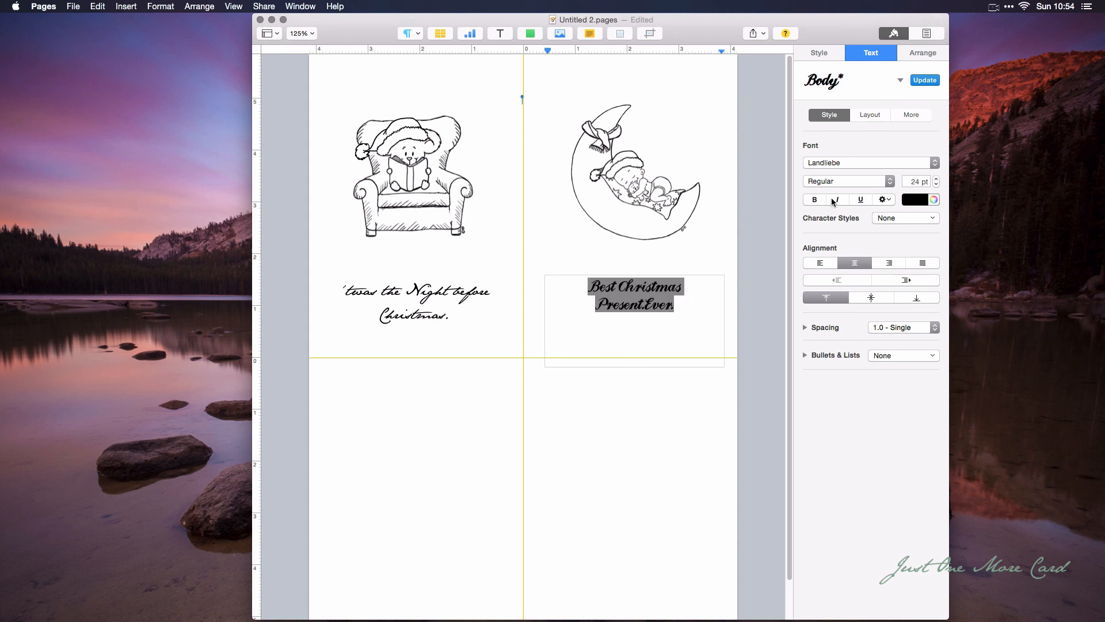
left_click(677, 307)
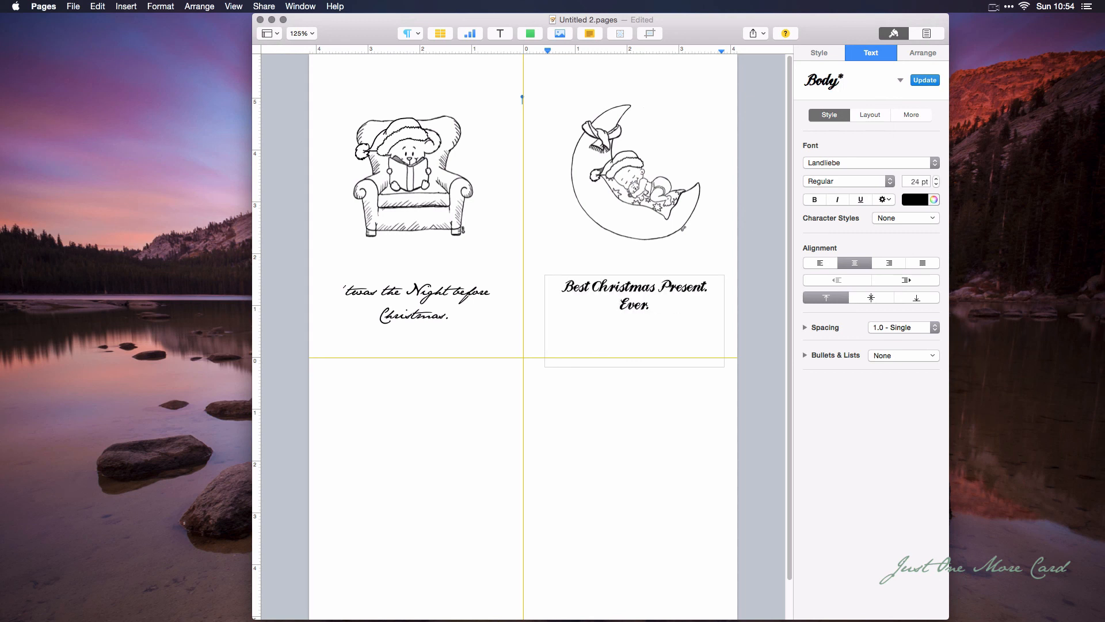
Step: Try to enlarge the greeting beyond 24 pt from the insertion point
left_click(936, 180)
left_click(936, 179)
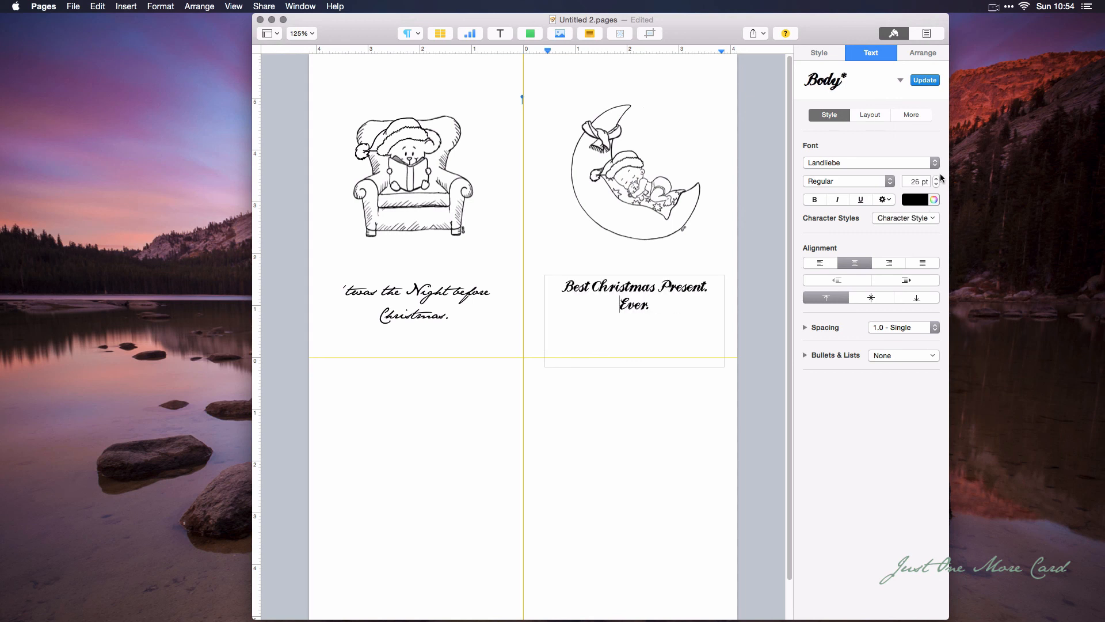
left_click(936, 179)
left_click(936, 179)
left_click(936, 179)
Step: Set the whole greeting to 28 pt and nudge its text box slightly lower beneath the moon
triple_click(641, 299)
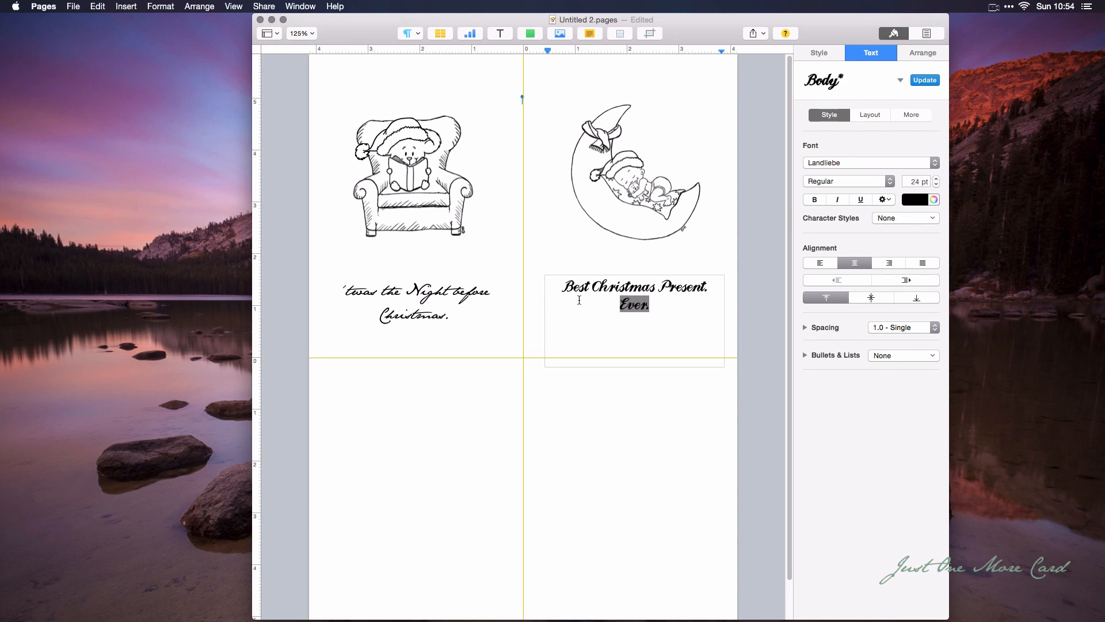
left_click(936, 184)
left_click(936, 183)
left_click(936, 183)
left_click(936, 183)
left_click(937, 179)
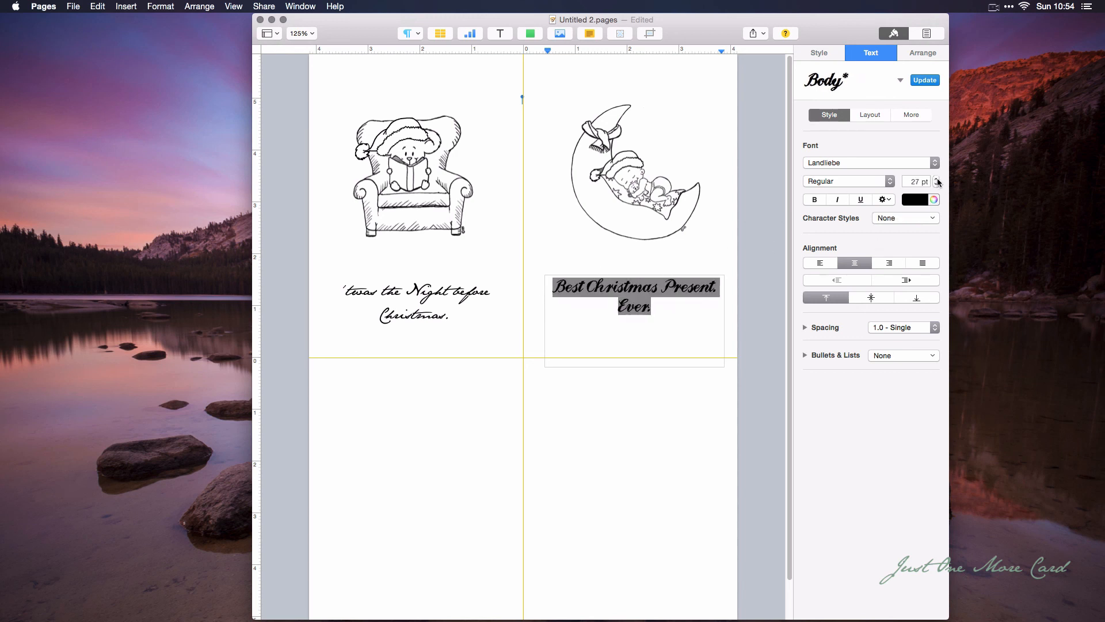
left_click(936, 179)
left_click(750, 300)
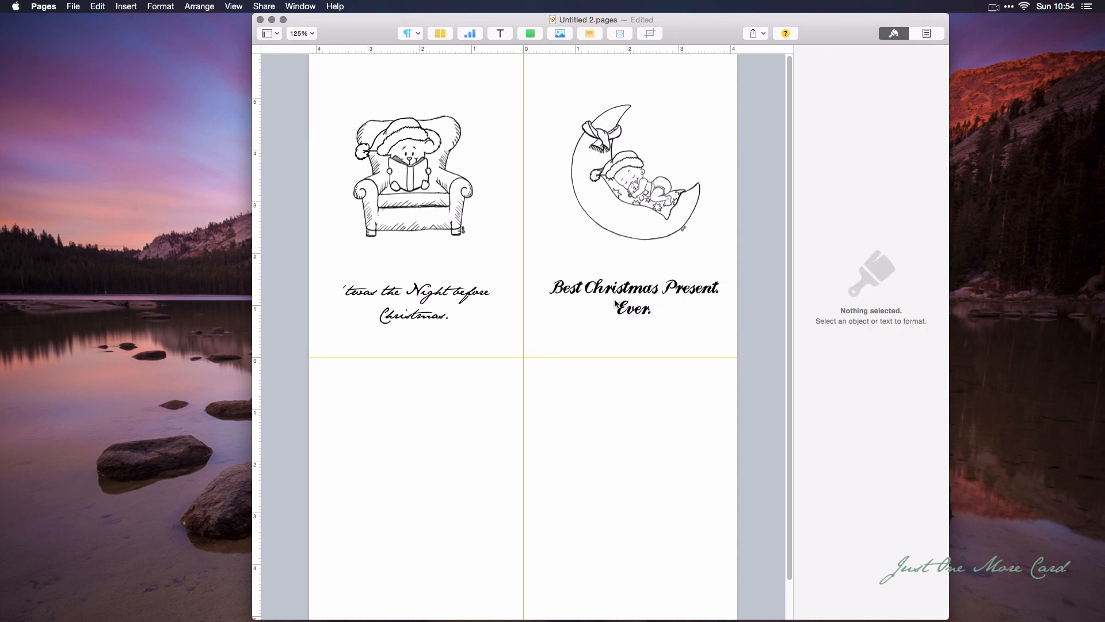
left_click_drag(635, 294, 633, 299)
left_click(772, 303)
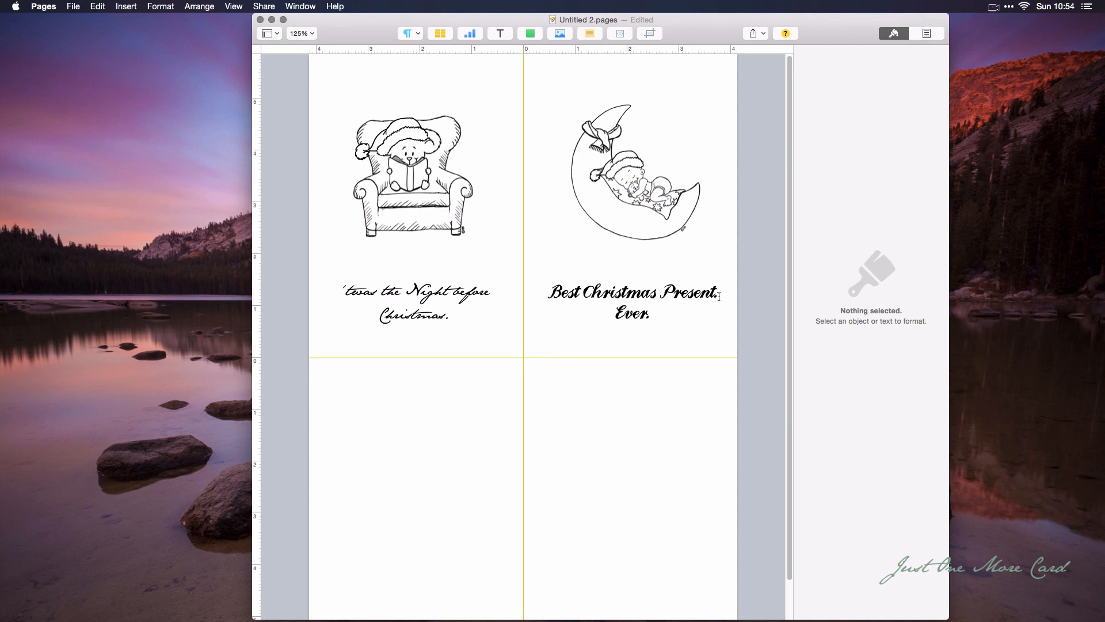
Step: Try pink and teal on the whole greeting, settle on a dark purple text colour and close the colour picker
left_click(644, 299)
left_click(646, 316)
key("super+a")
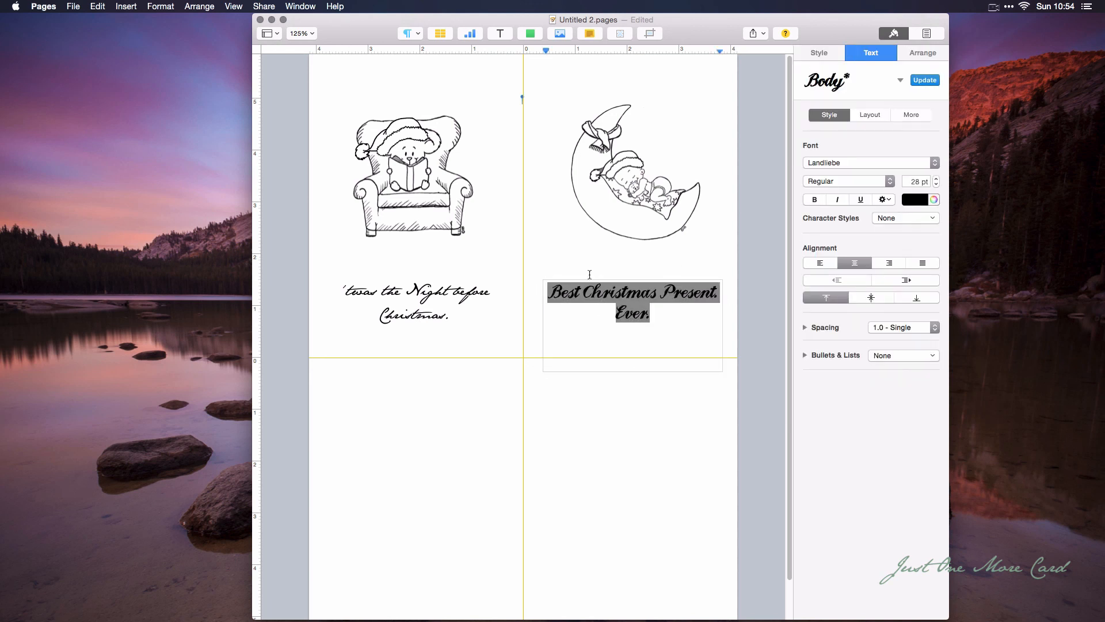
left_click(933, 199)
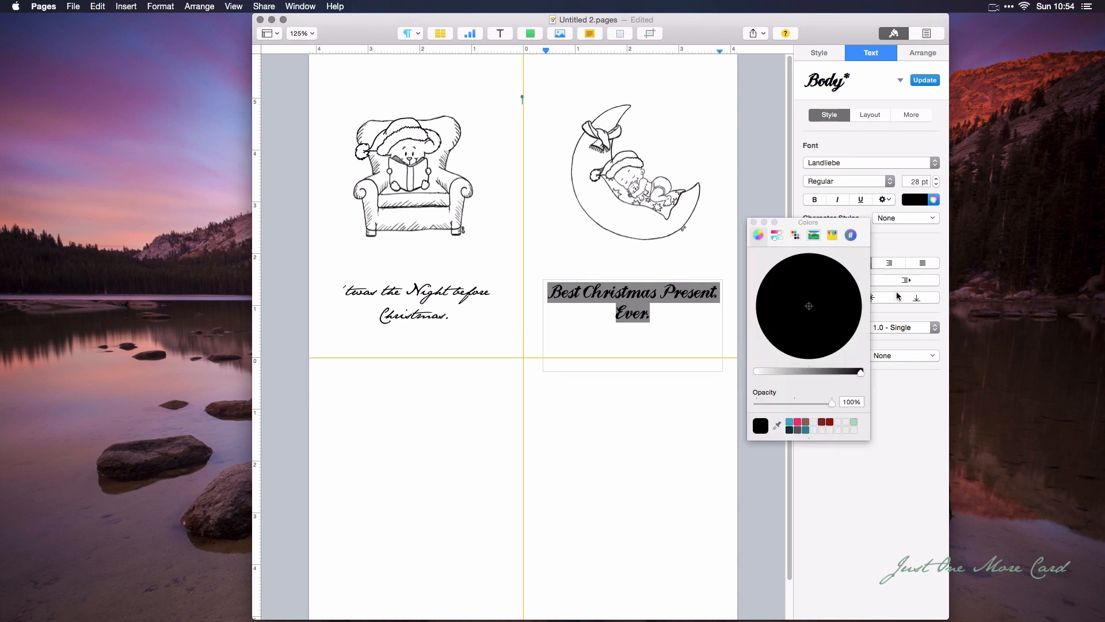
left_click(798, 422)
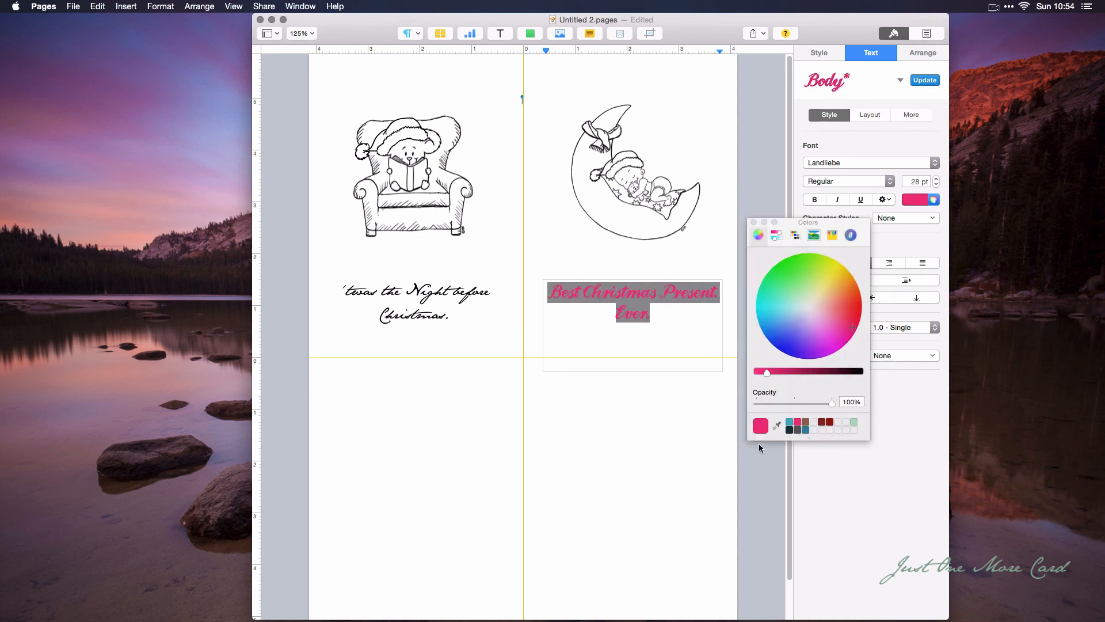
left_click(806, 430)
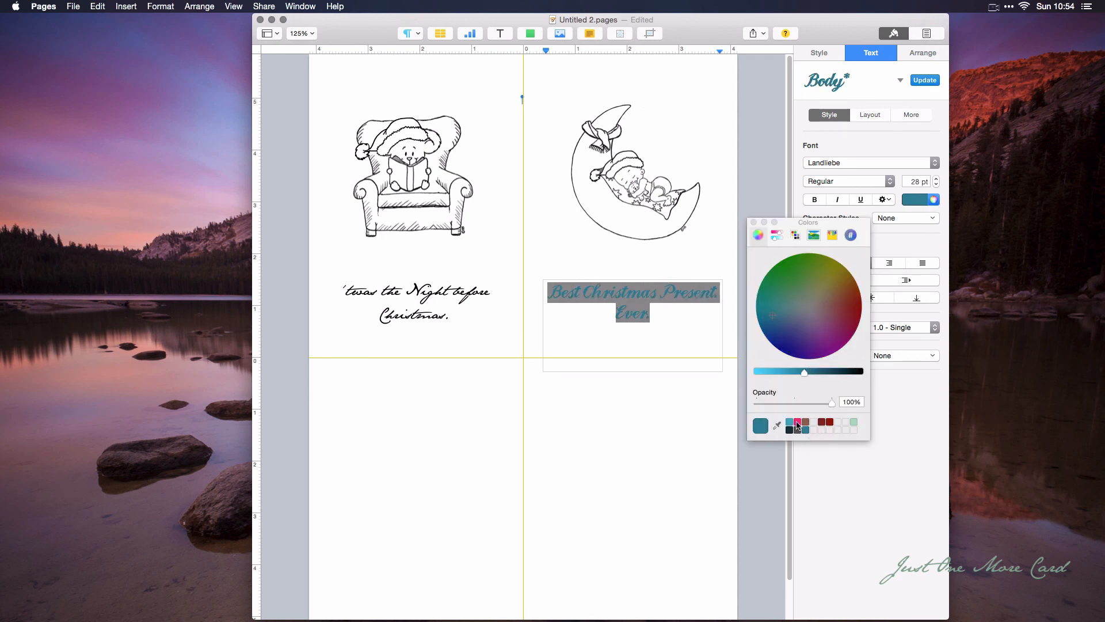
left_click(797, 422)
left_click_drag(847, 334, 832, 336)
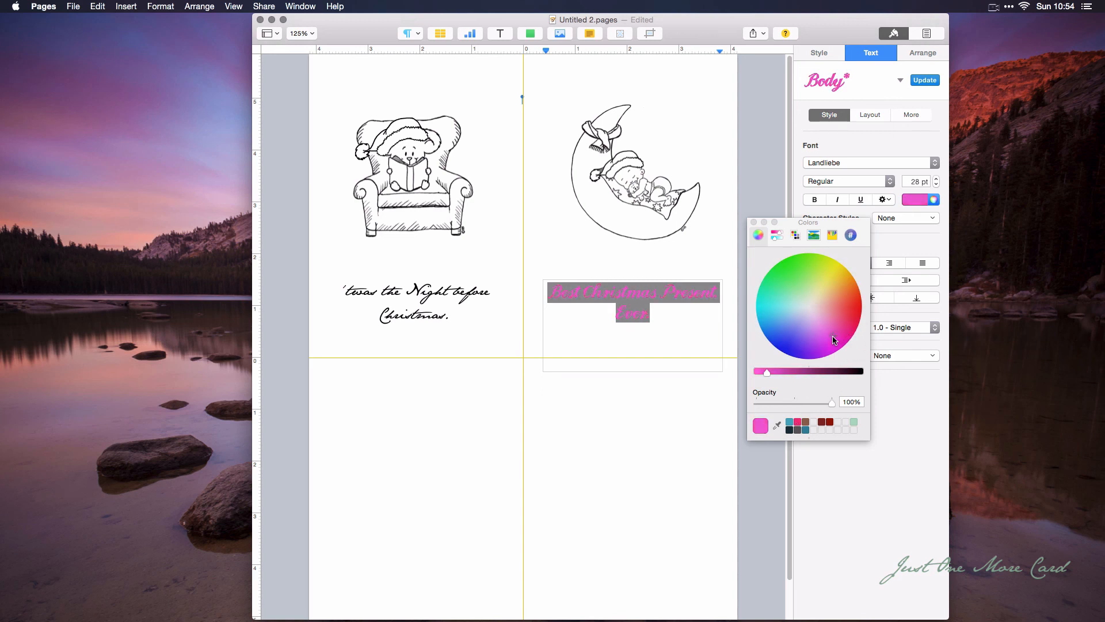
left_click_drag(784, 371, 830, 371)
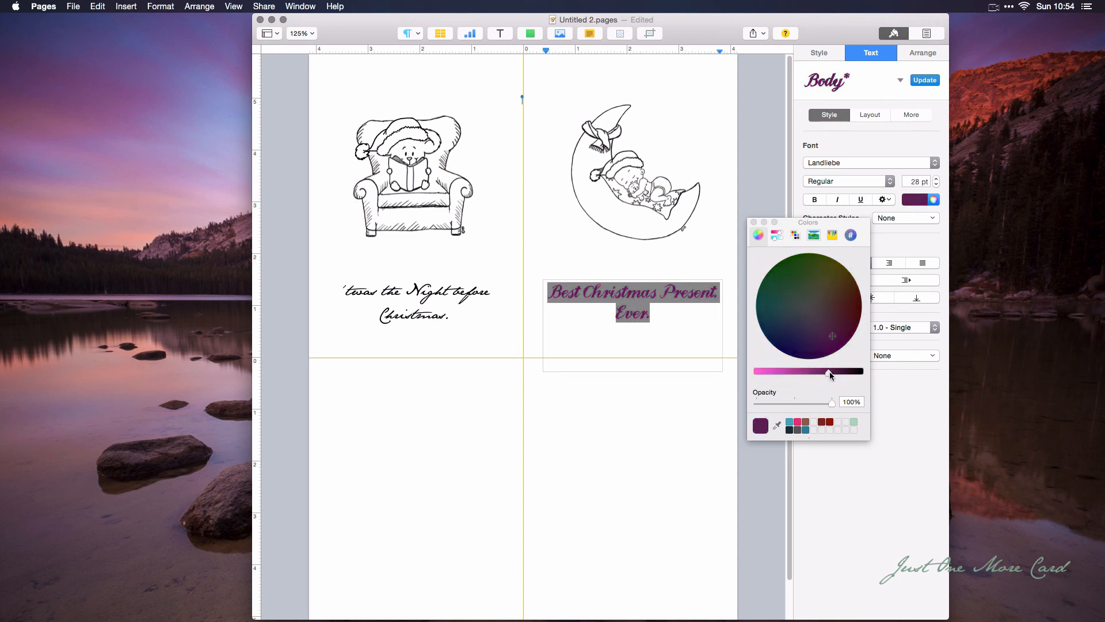
left_click(725, 332)
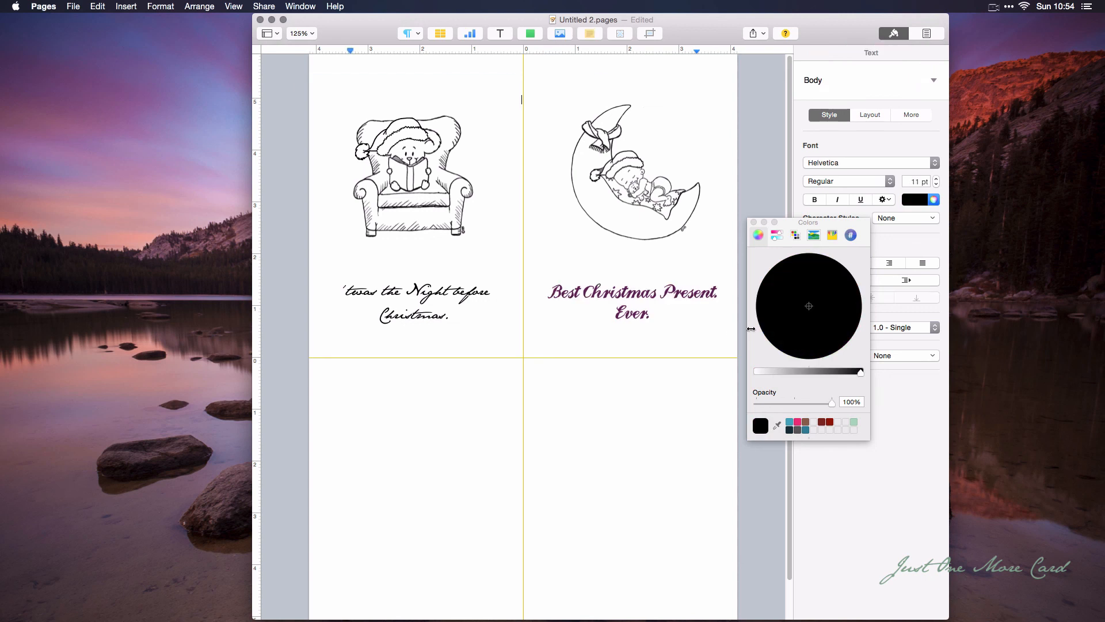
left_click_drag(771, 223, 825, 228)
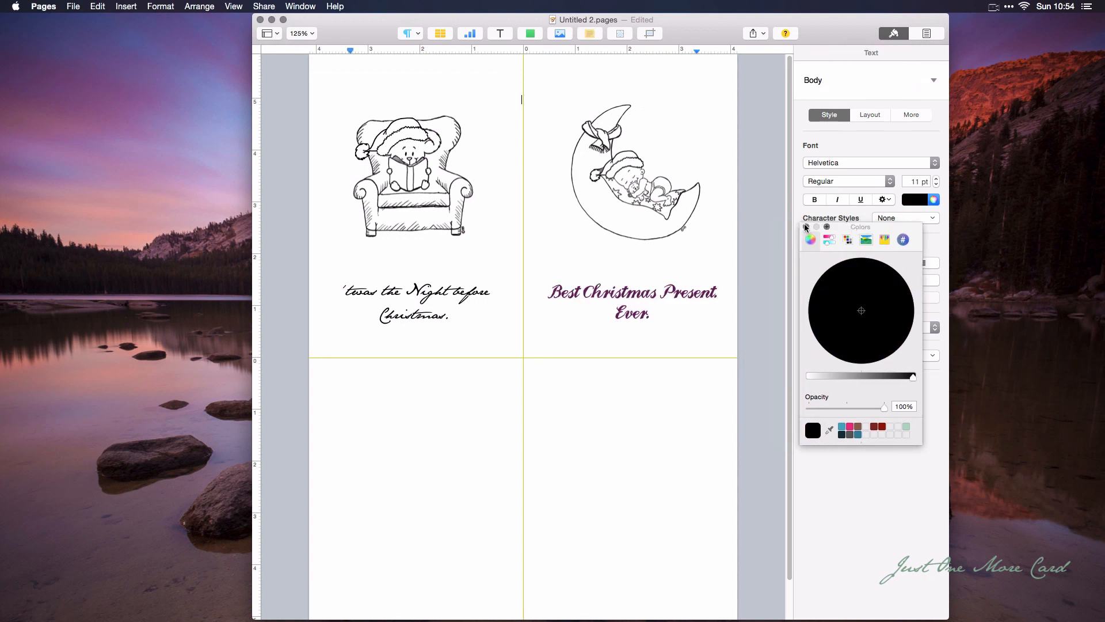
left_click(805, 226)
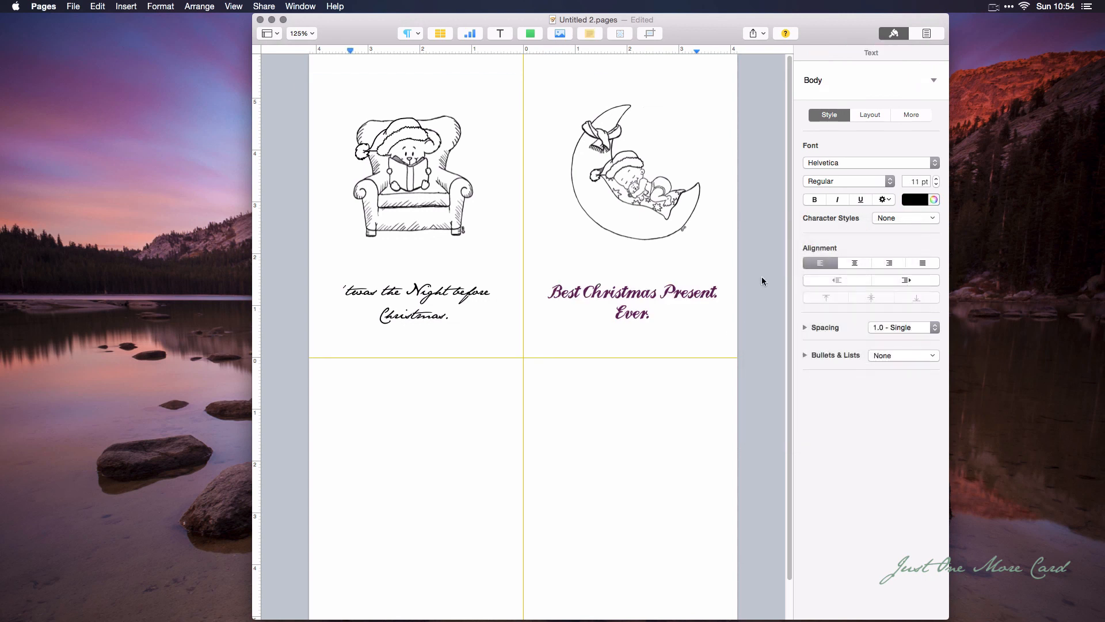